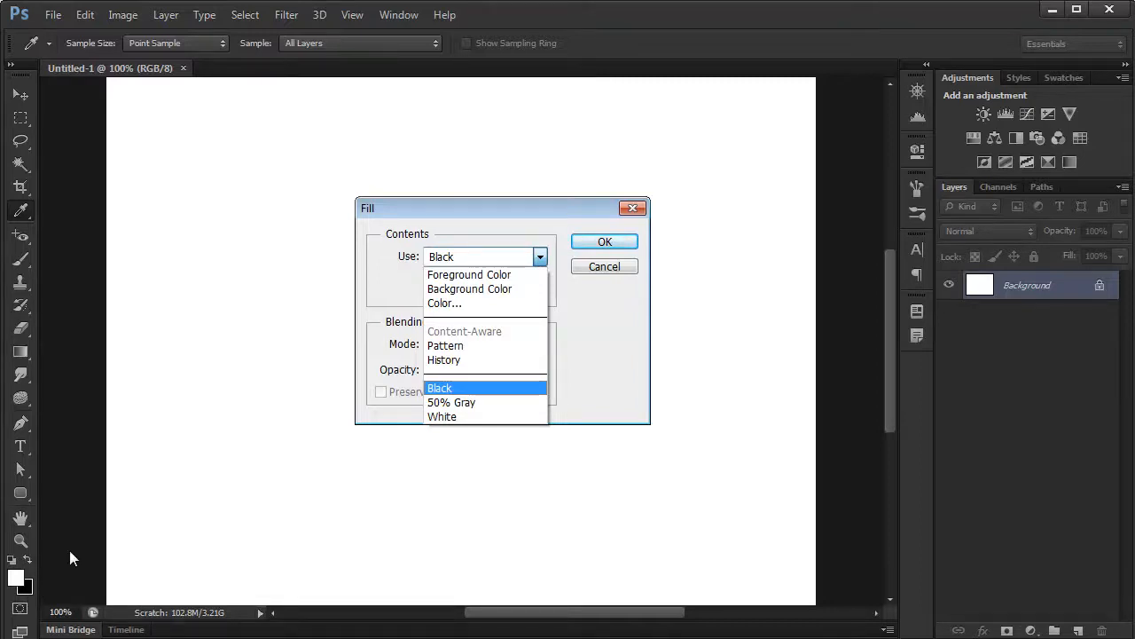
# - Fill the Background layer with black and add a new empty layer above it
pyautogui.click(607, 314)
pyautogui.click(604, 241)
pyautogui.press('b')
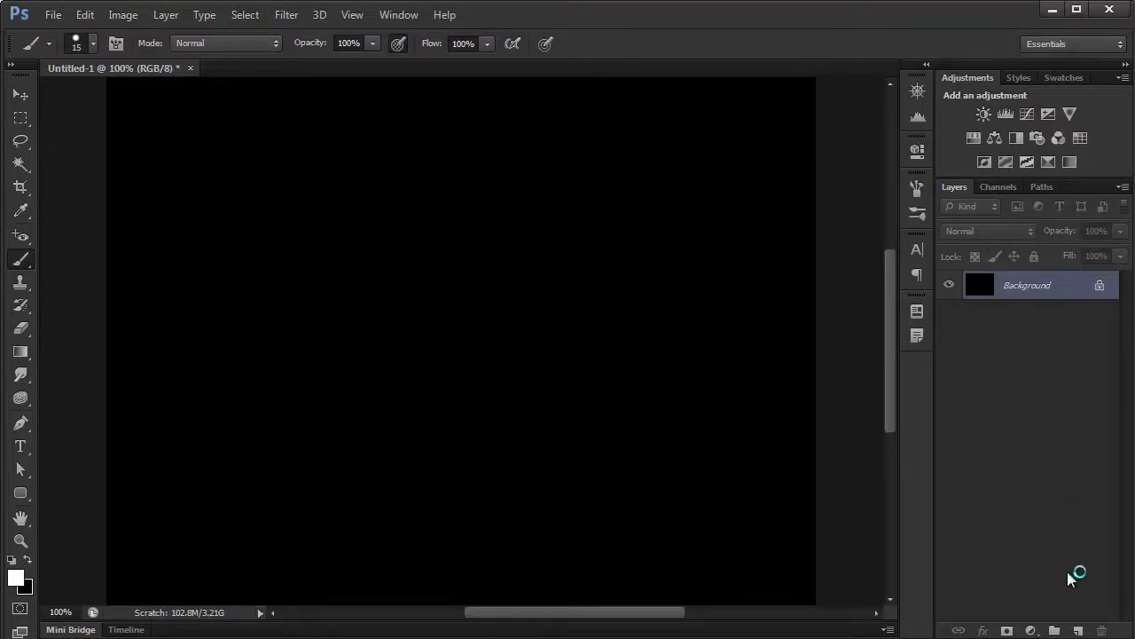
pyautogui.click(1079, 627)
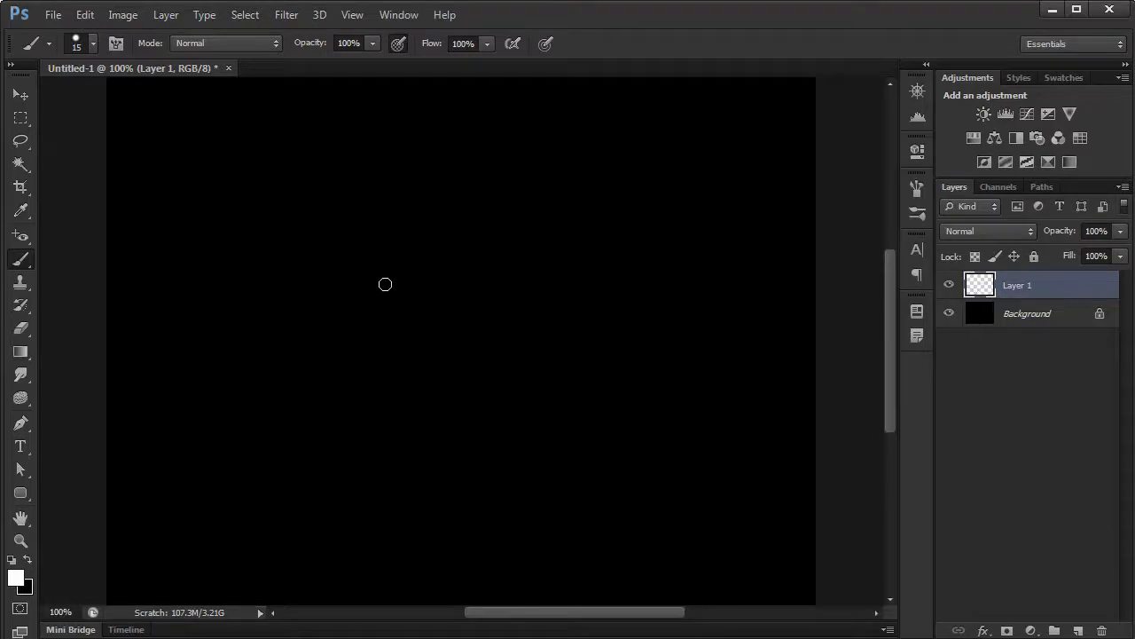
# - Choose the Brush tool and set the foreground colour to pure white (ffffff)
pyautogui.hotkey('shift', 'b')
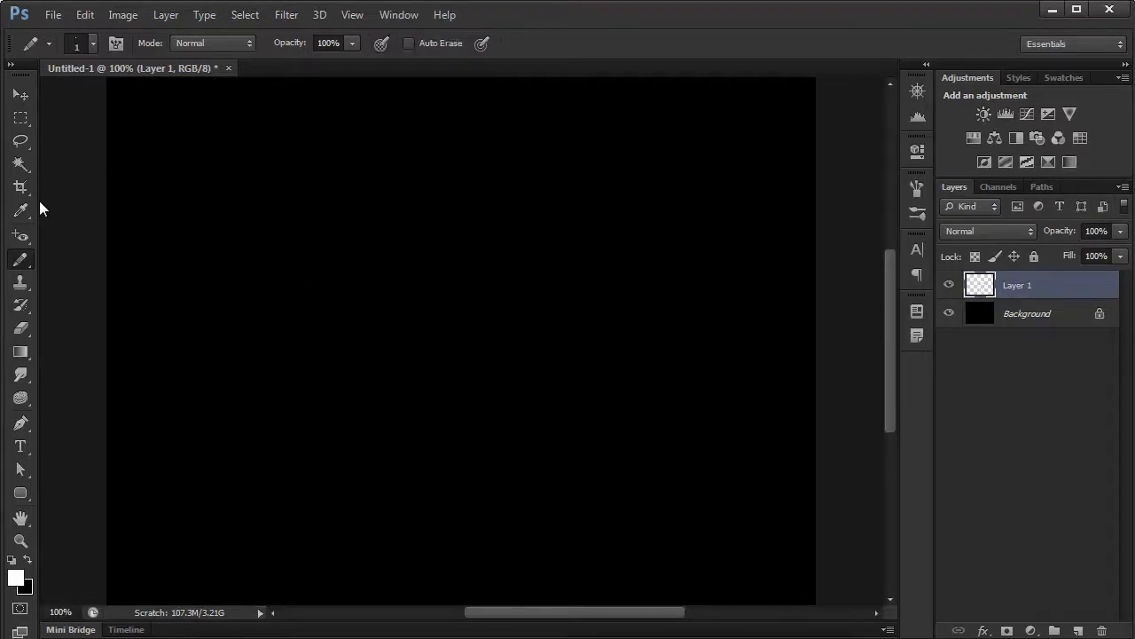
pyautogui.rightClick(28, 262)
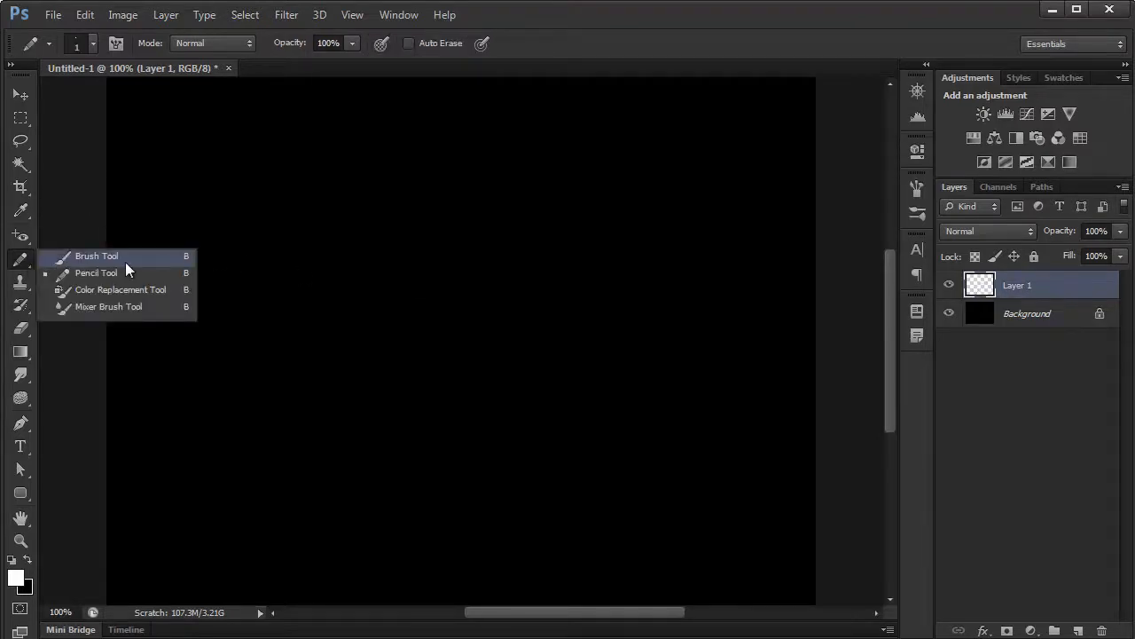
pyautogui.click(125, 262)
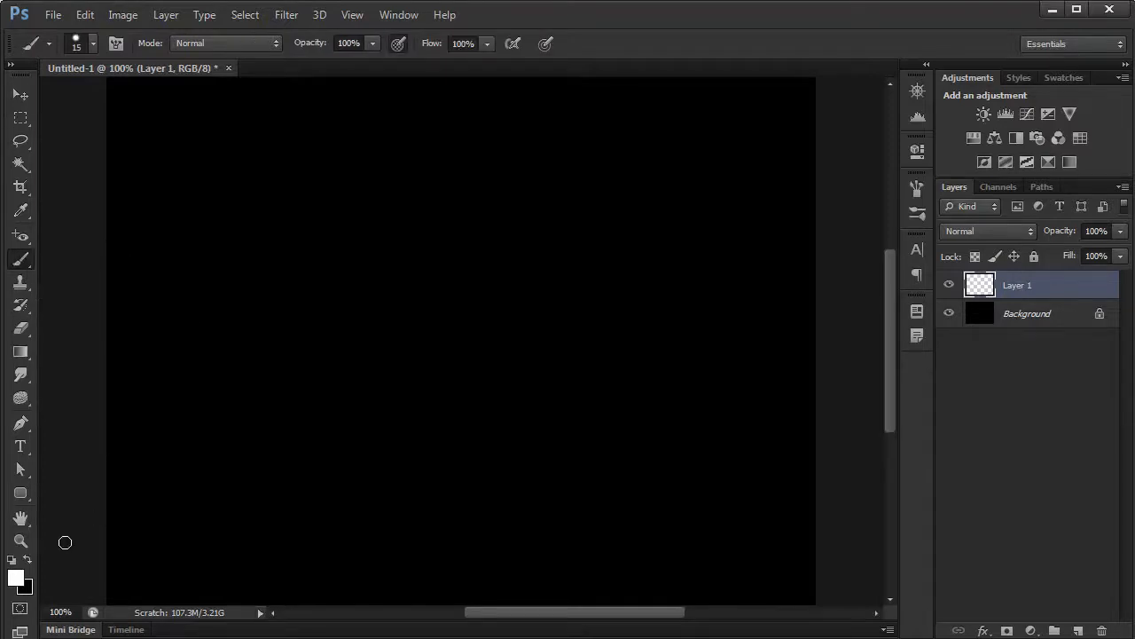
pyautogui.click(15, 578)
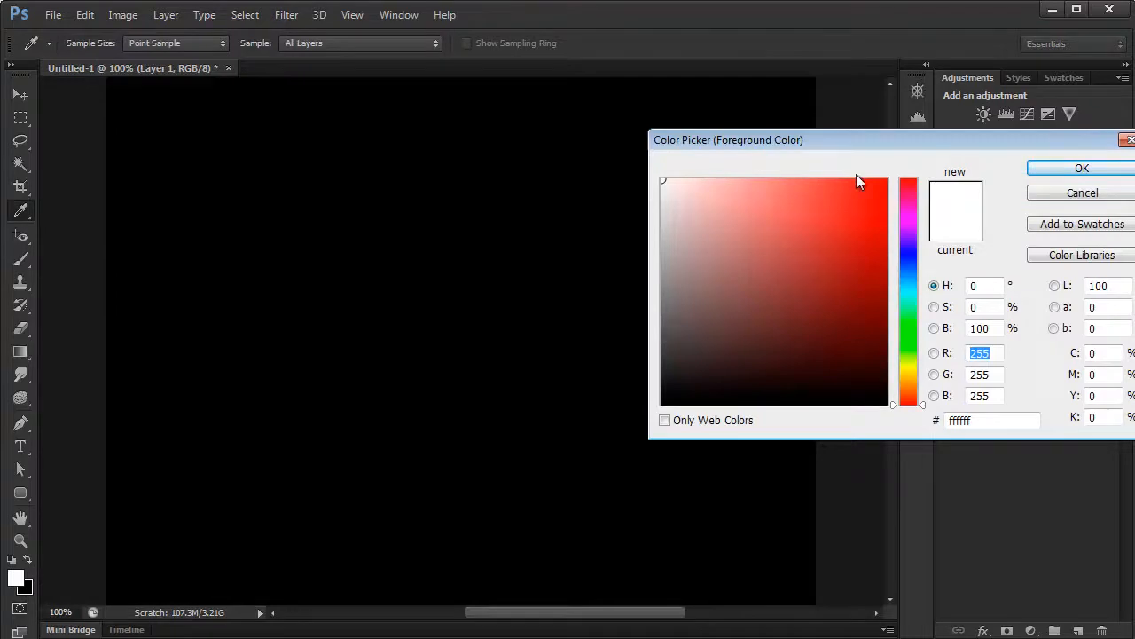
pyautogui.moveTo(932, 138); pyautogui.dragTo(633, 145)
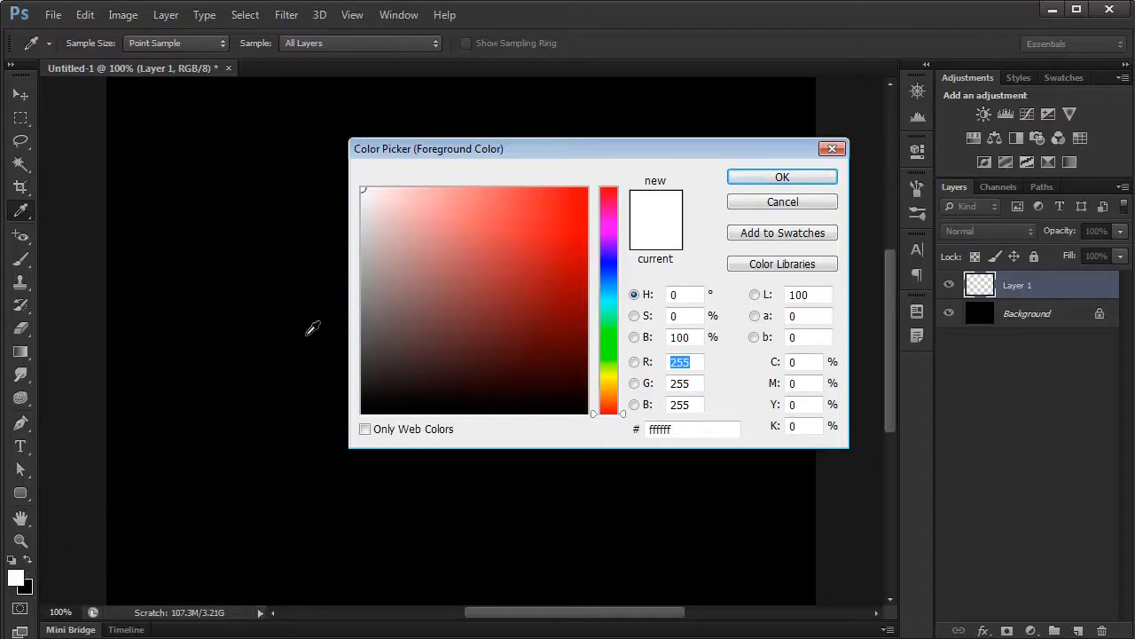
pyautogui.moveTo(375, 200); pyautogui.dragTo(359, 184)
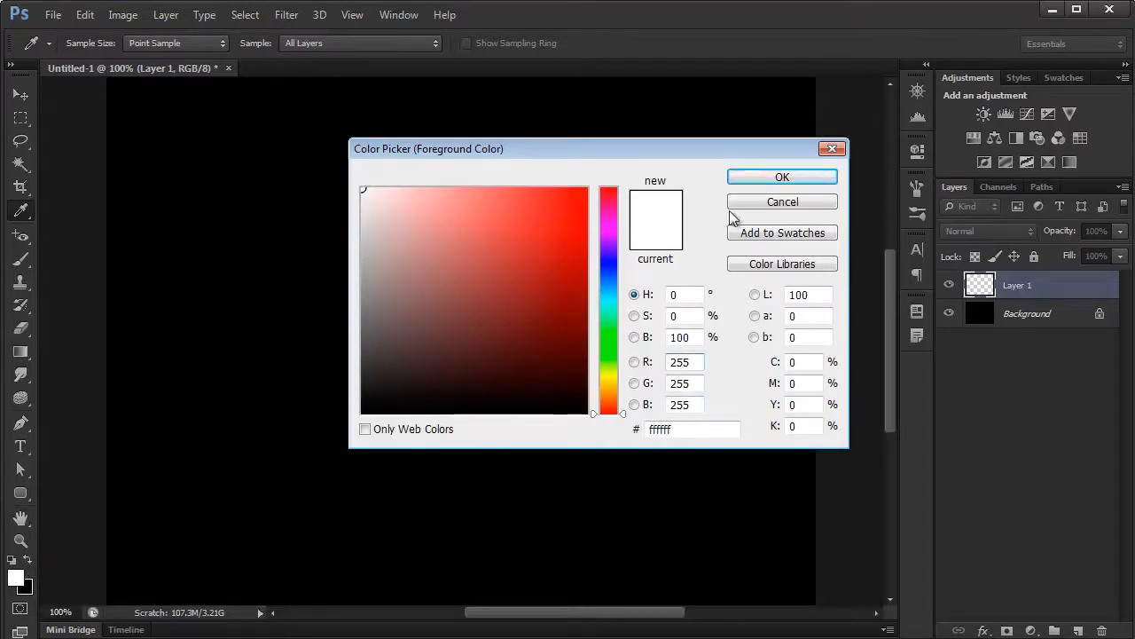
pyautogui.click(767, 179)
pyautogui.press('b')
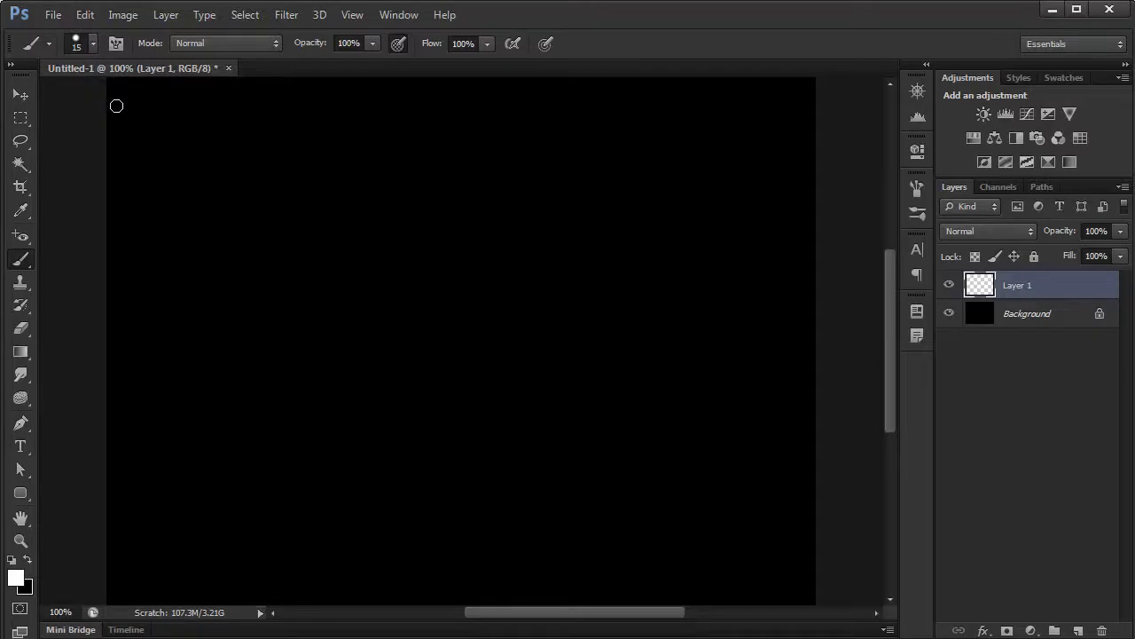
# - Set the brush size to 28 px and paint a thick horizontal white stroke across the left half of the canvas
pyautogui.click(92, 44)
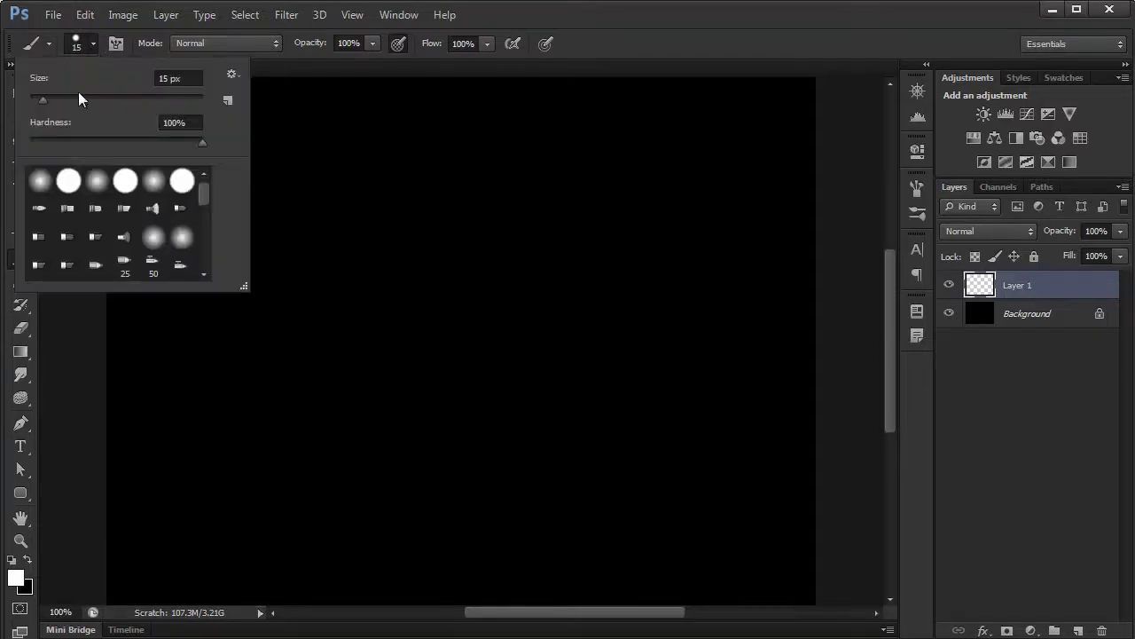
pyautogui.moveTo(45, 102); pyautogui.dragTo(53, 103)
pyautogui.click(92, 48)
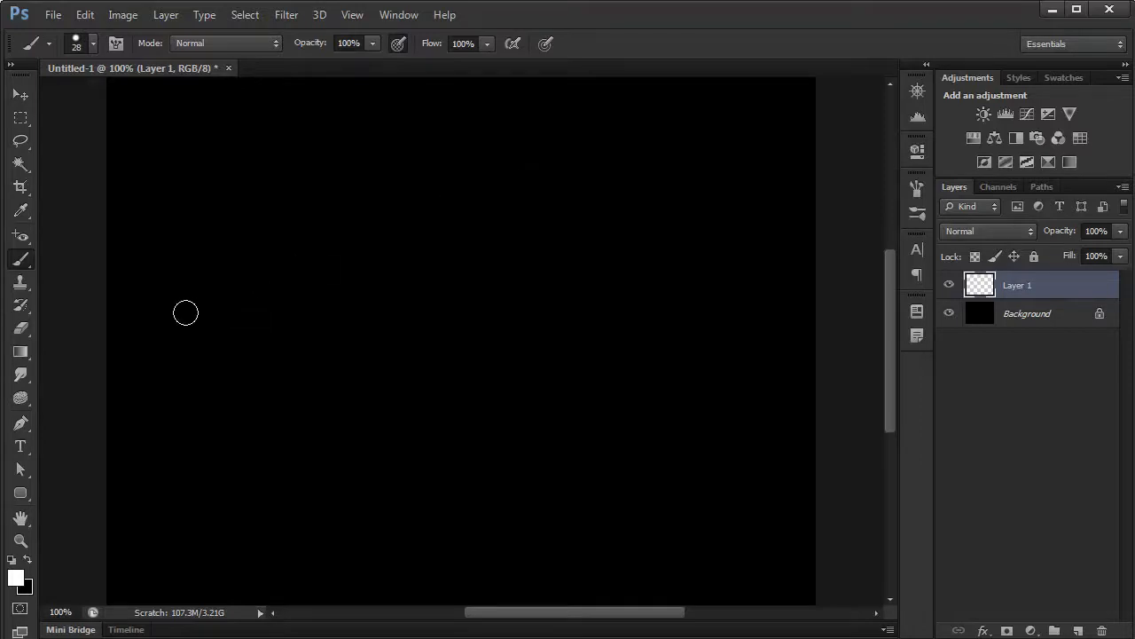
pyautogui.moveTo(187, 312); pyautogui.dragTo(499, 318)
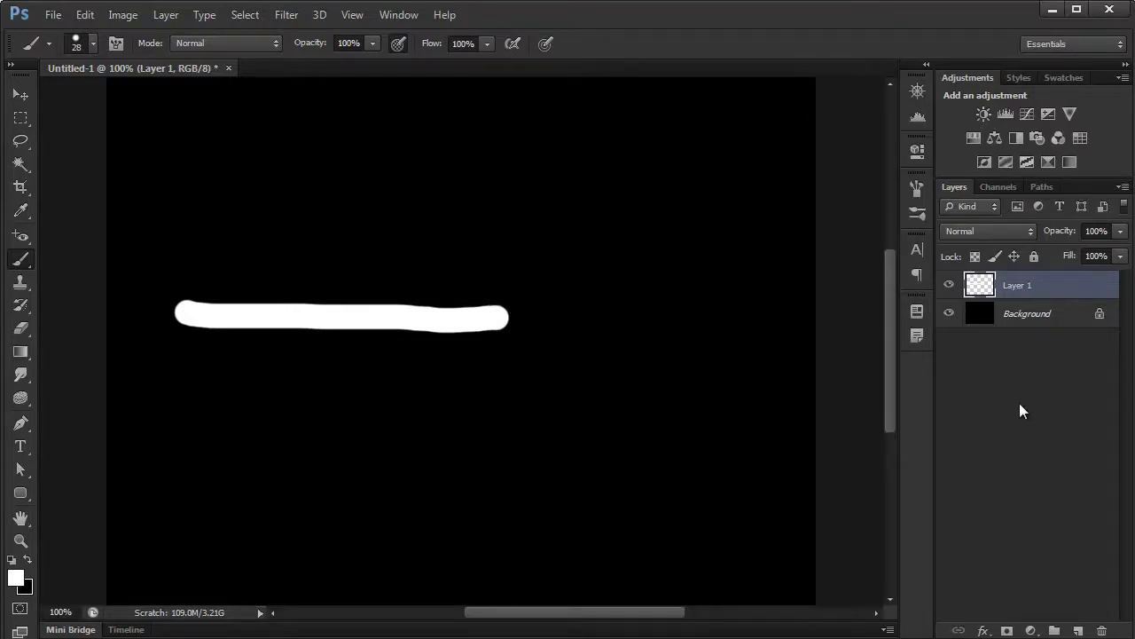
# - Enable the Outer Glow effect on the painted stroke's layer, trying the Satin effect and turning it off again
pyautogui.doubleClick(1076, 286)
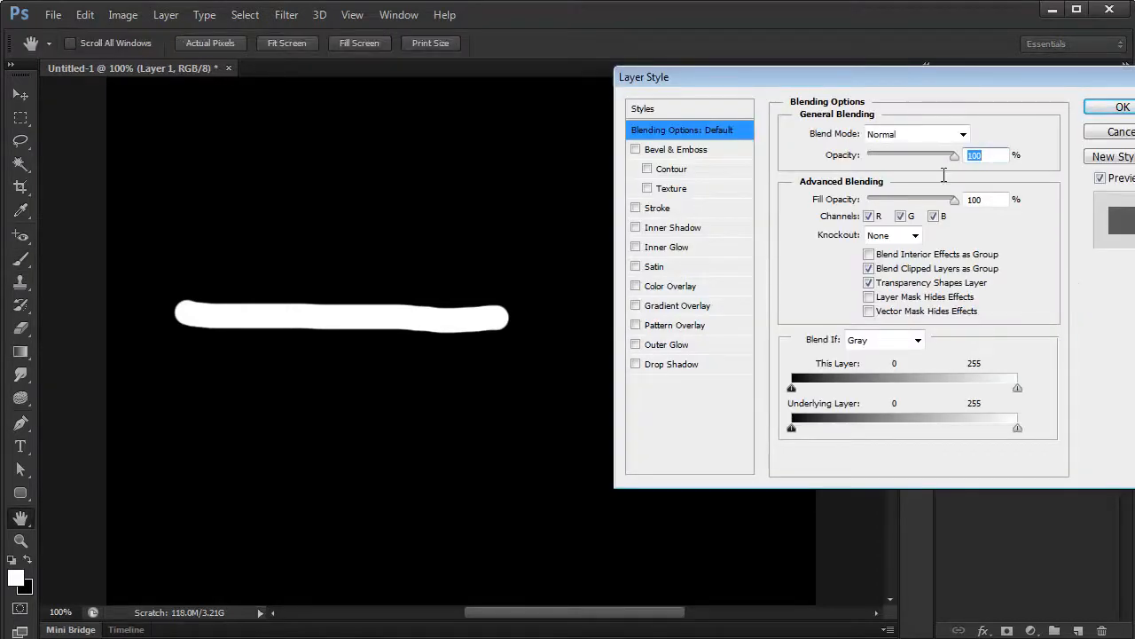
pyautogui.moveTo(893, 75); pyautogui.dragTo(834, 137)
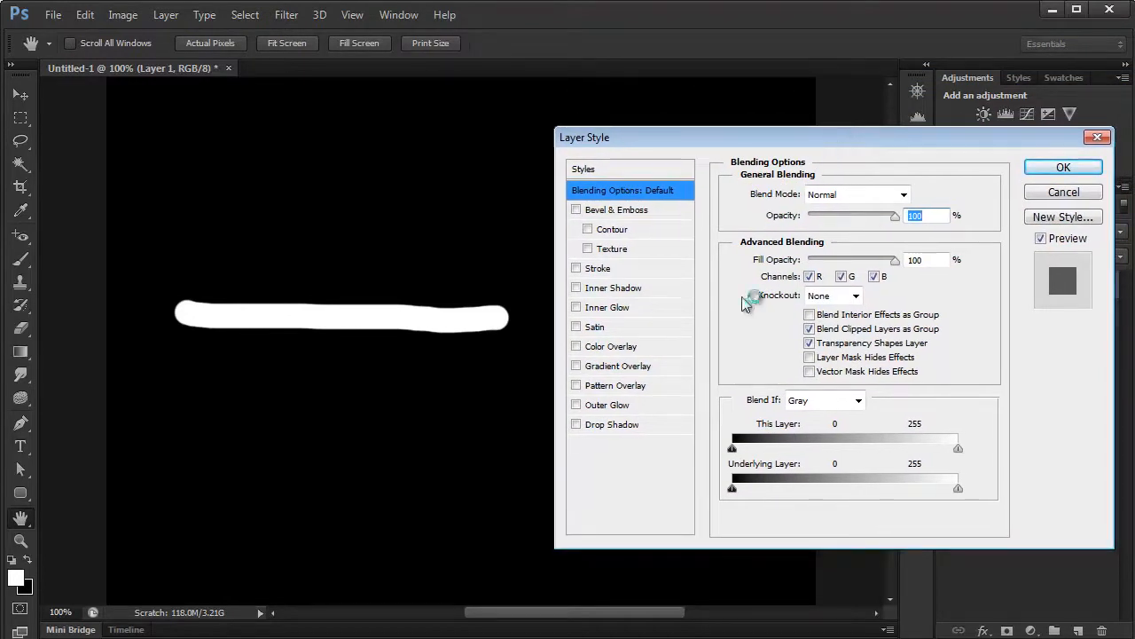
pyautogui.click(608, 405)
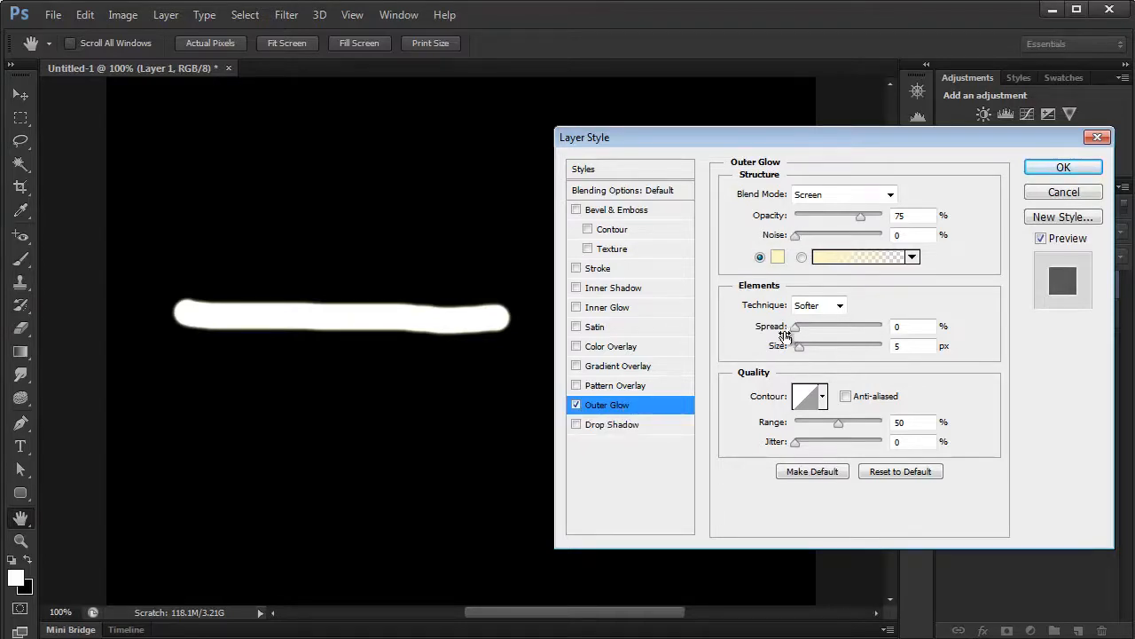
pyautogui.click(576, 326)
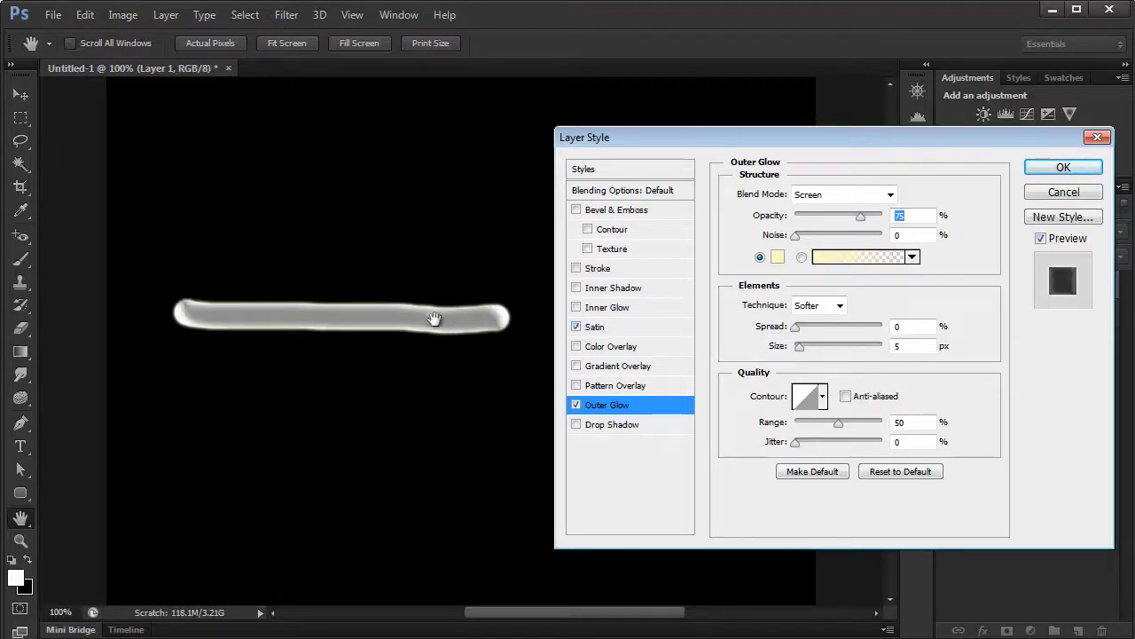
pyautogui.click(577, 327)
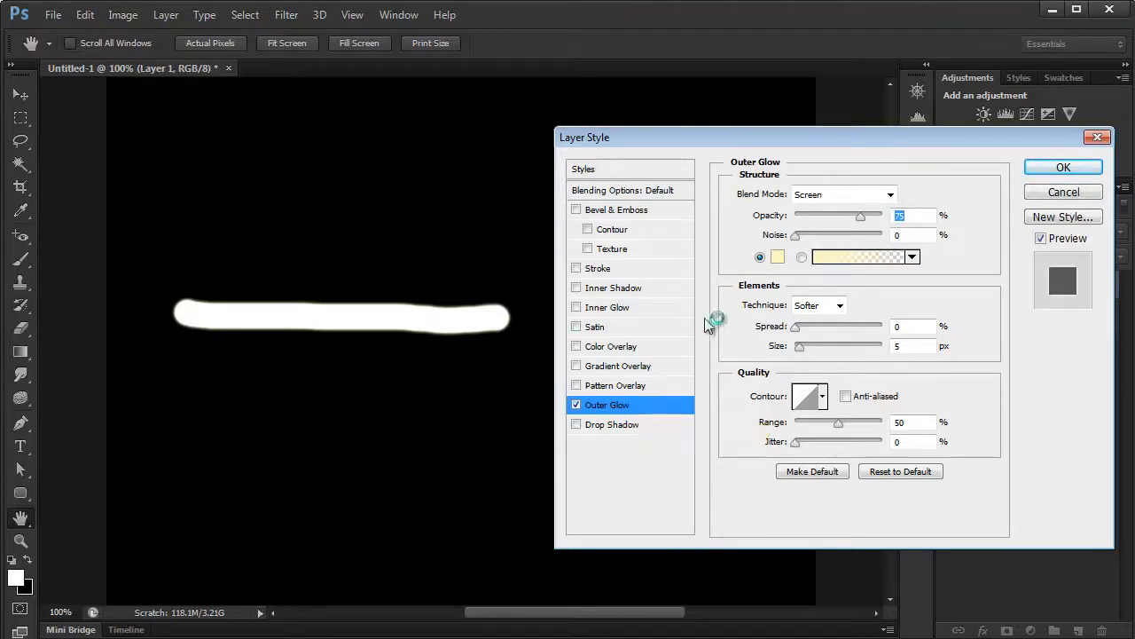
# - Set the Outer Glow colour to deep blue (0019d7)
pyautogui.click(777, 258)
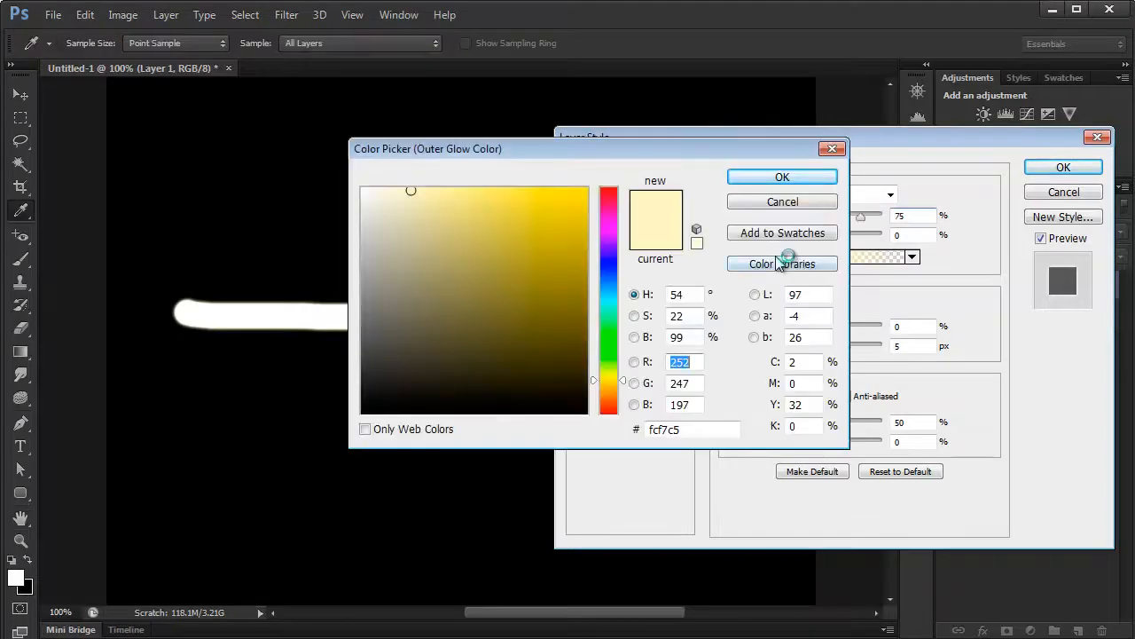
pyautogui.moveTo(576, 144); pyautogui.dragTo(714, 198)
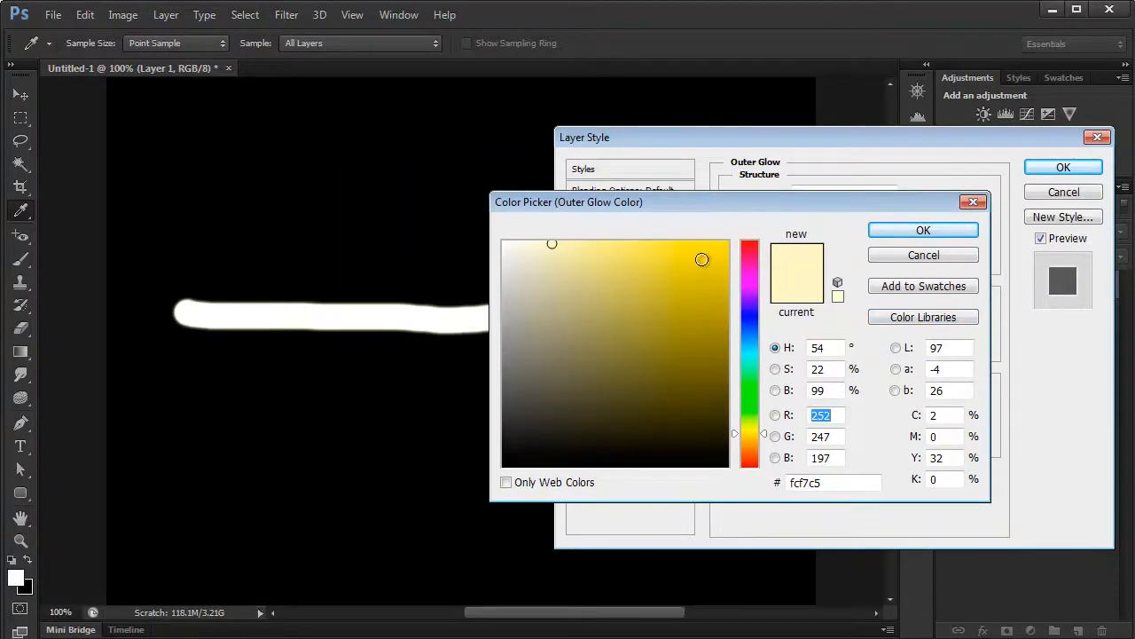
pyautogui.click(747, 320)
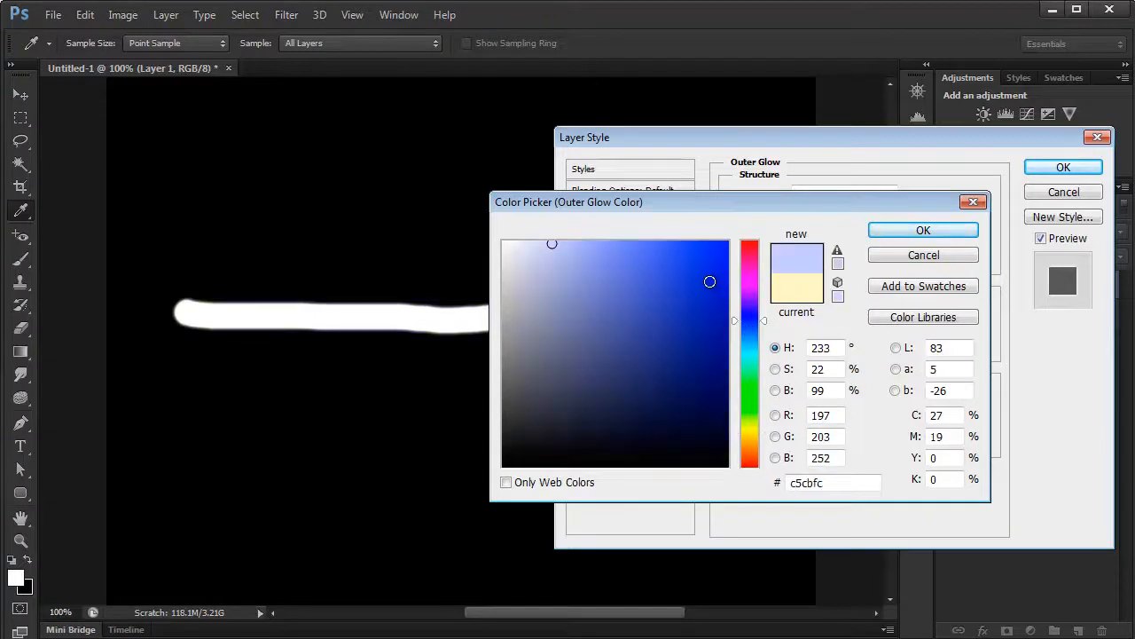
pyautogui.moveTo(709, 282); pyautogui.dragTo(728, 276)
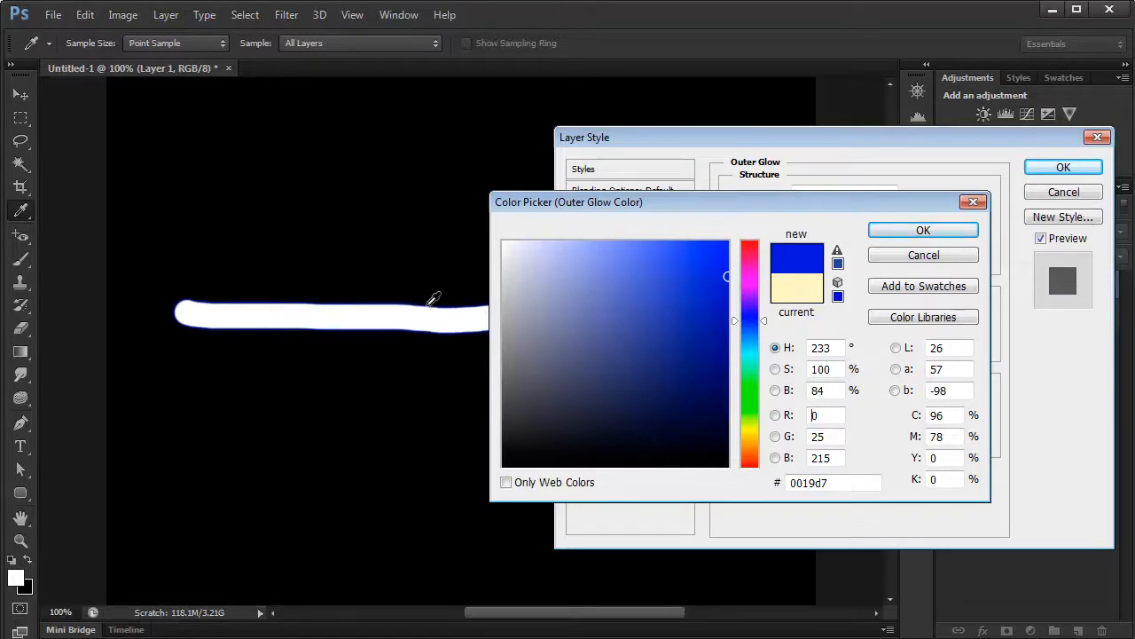
pyautogui.click(924, 230)
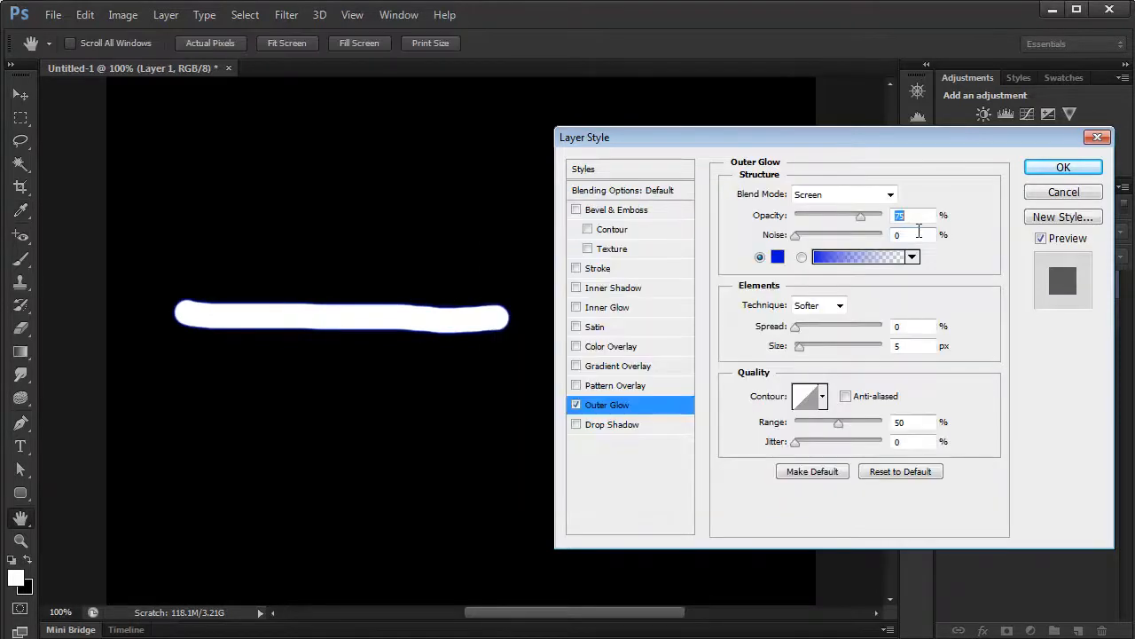
# - Set the Outer Glow size to 18 px and its spread to 15%, and apply the layer style
pyautogui.moveTo(801, 349)
pyautogui.mouseDown()
pyautogui.moveTo(813, 353)
pyautogui.moveTo(799, 330)
pyautogui.moveTo(810, 333)
pyautogui.mouseUp()
pyautogui.click(806, 328)
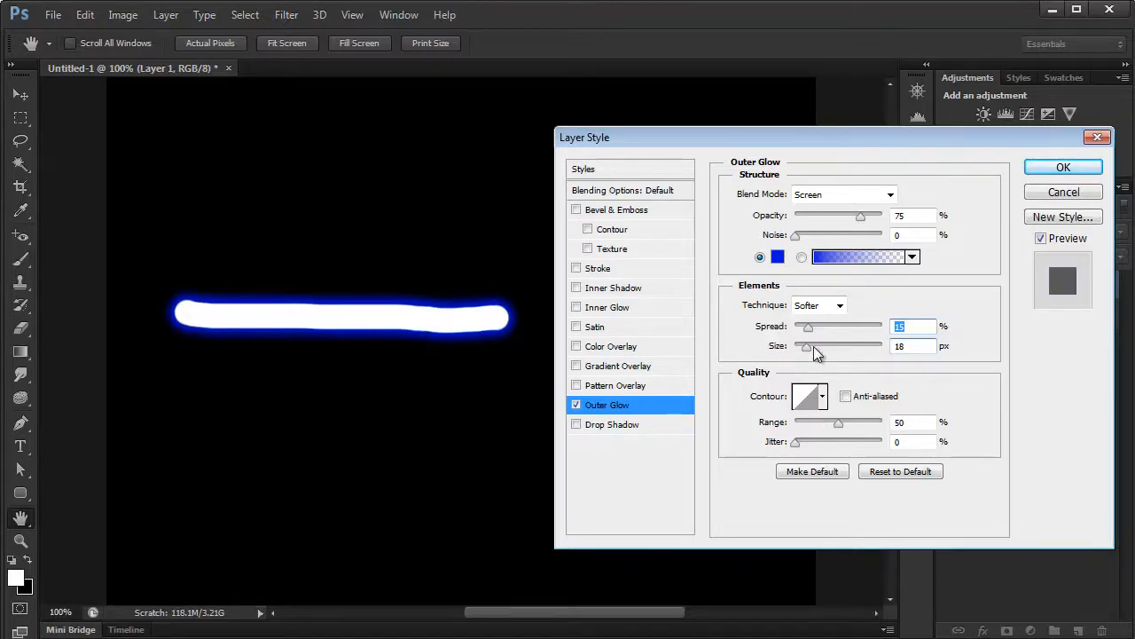
pyautogui.click(1058, 168)
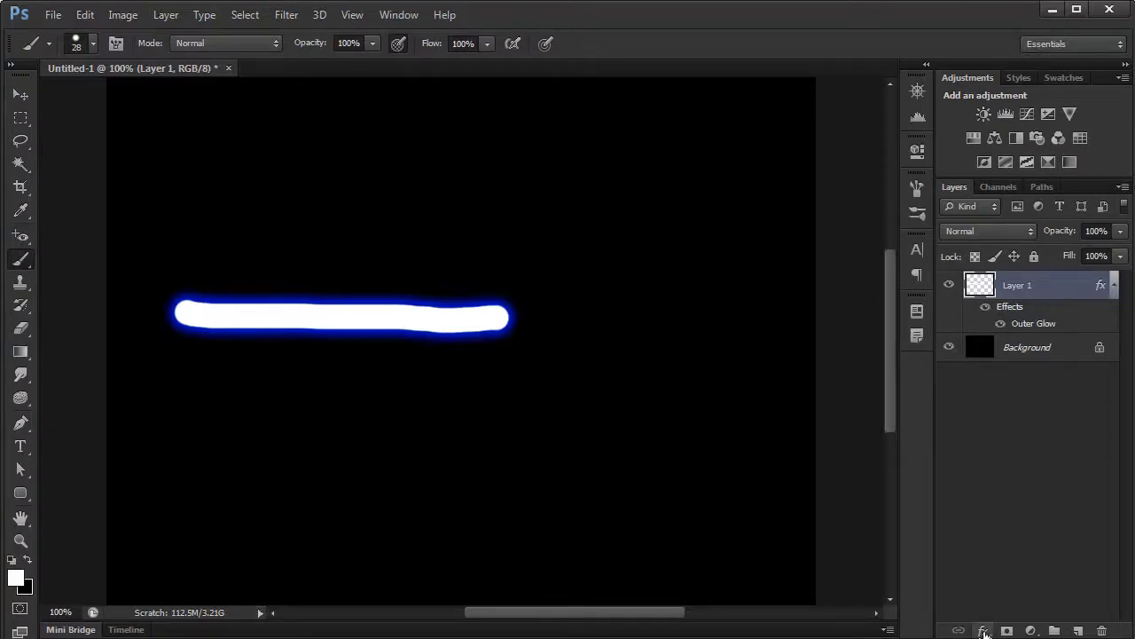
# - Add a Bevel & Emboss effect to the glowing stroke's layer, keeping the stroke in view beside the dialog
pyautogui.click(984, 632)
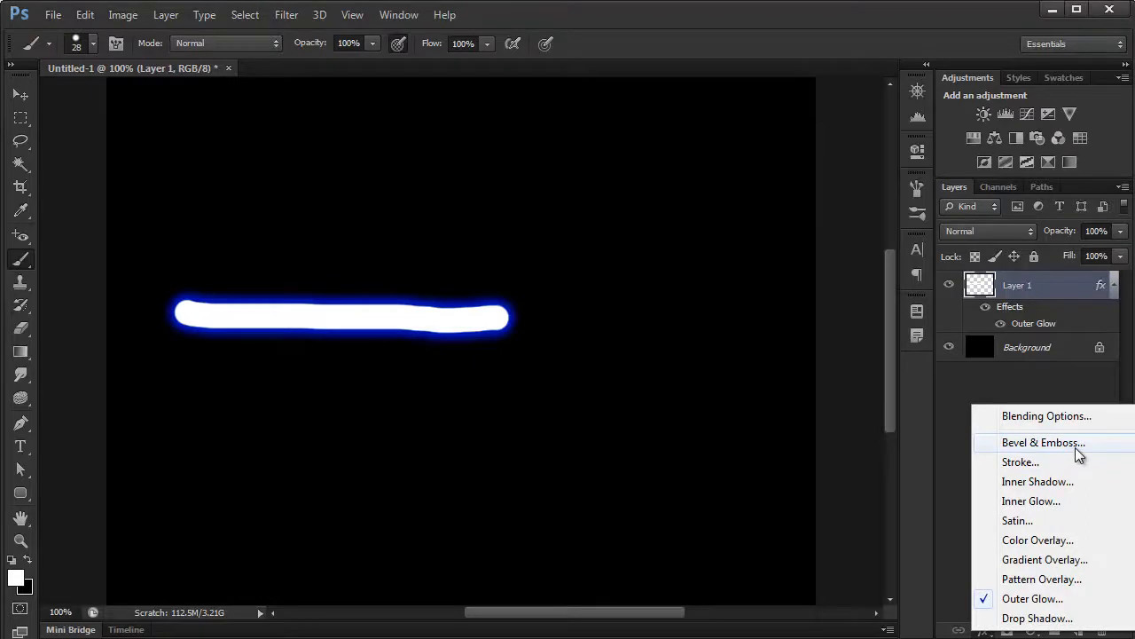
pyautogui.click(1043, 442)
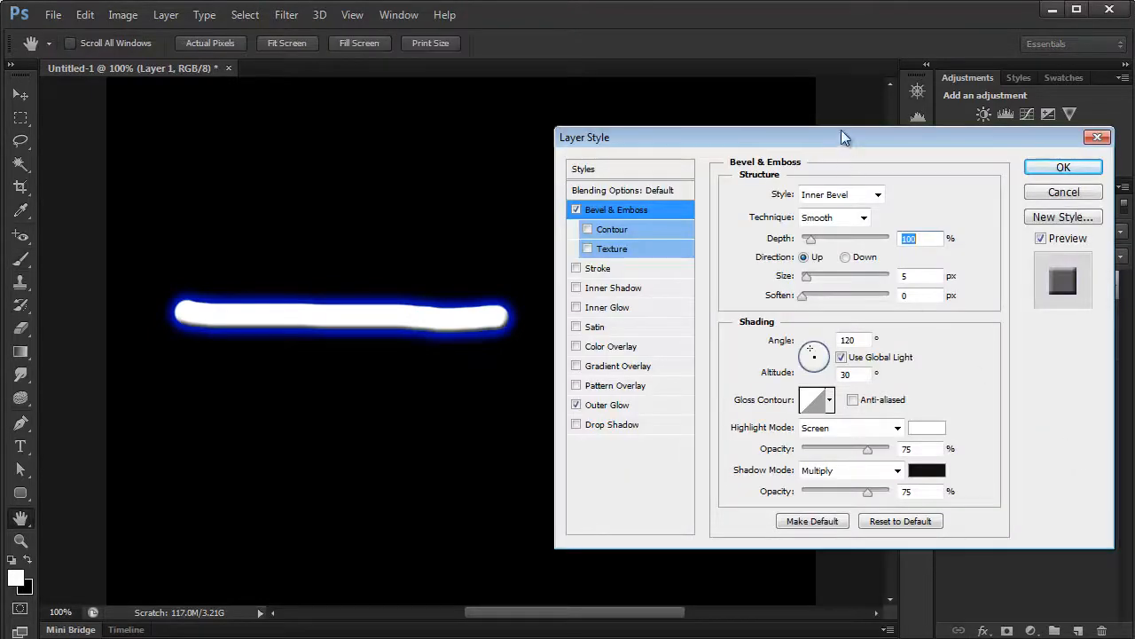
pyautogui.moveTo(841, 131); pyautogui.dragTo(820, 165)
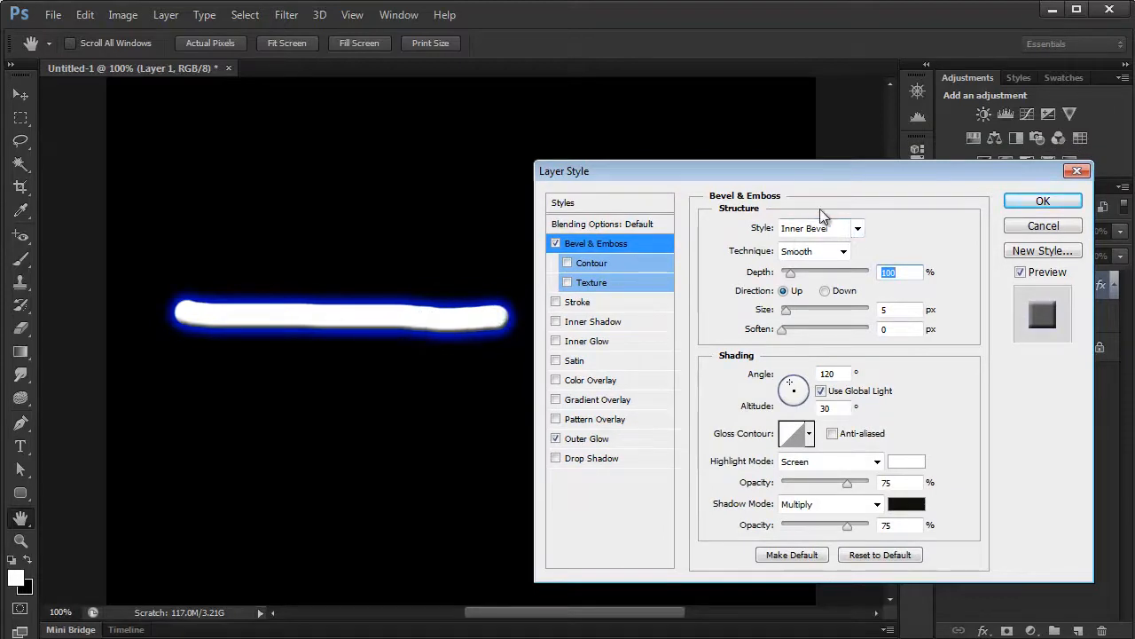
# - Try the Outer Bevel, Emboss, Pillow Emboss and Stroke Emboss styles on the stroke, and return the style to Inner Bevel
pyautogui.click(857, 228)
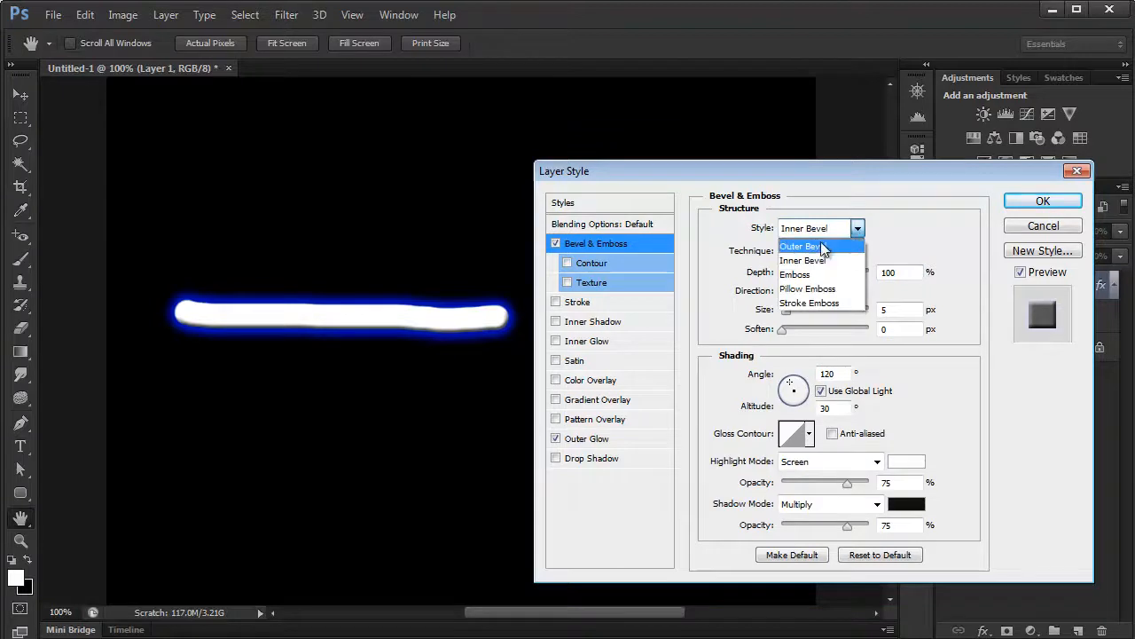
pyautogui.click(818, 247)
pyautogui.click(857, 228)
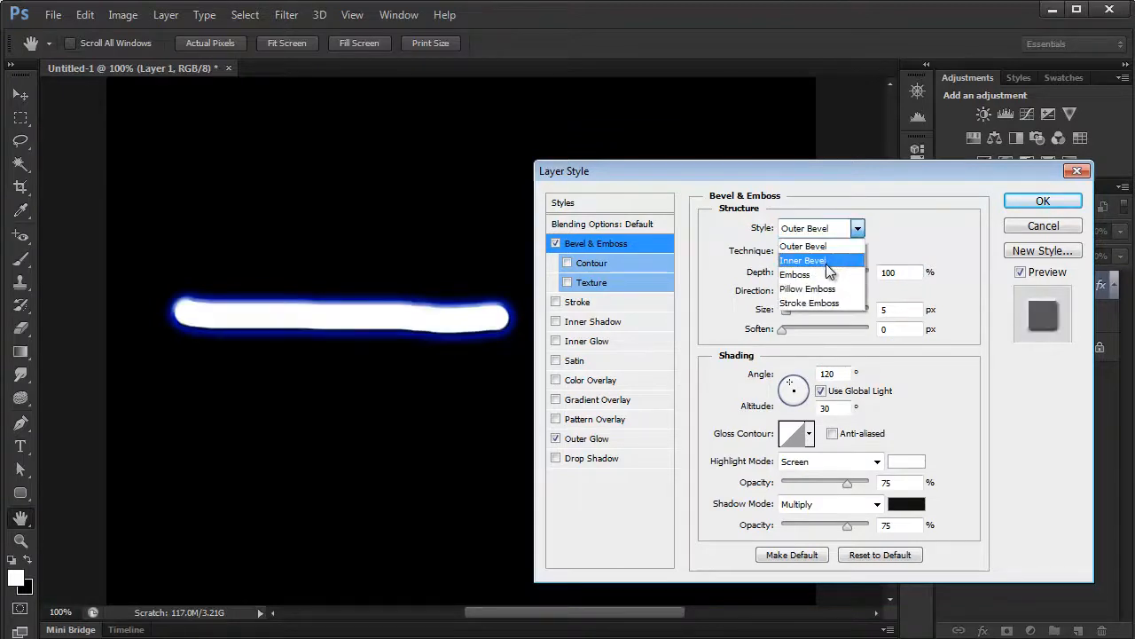
pyautogui.click(848, 258)
pyautogui.click(856, 228)
pyautogui.click(839, 270)
pyautogui.click(857, 228)
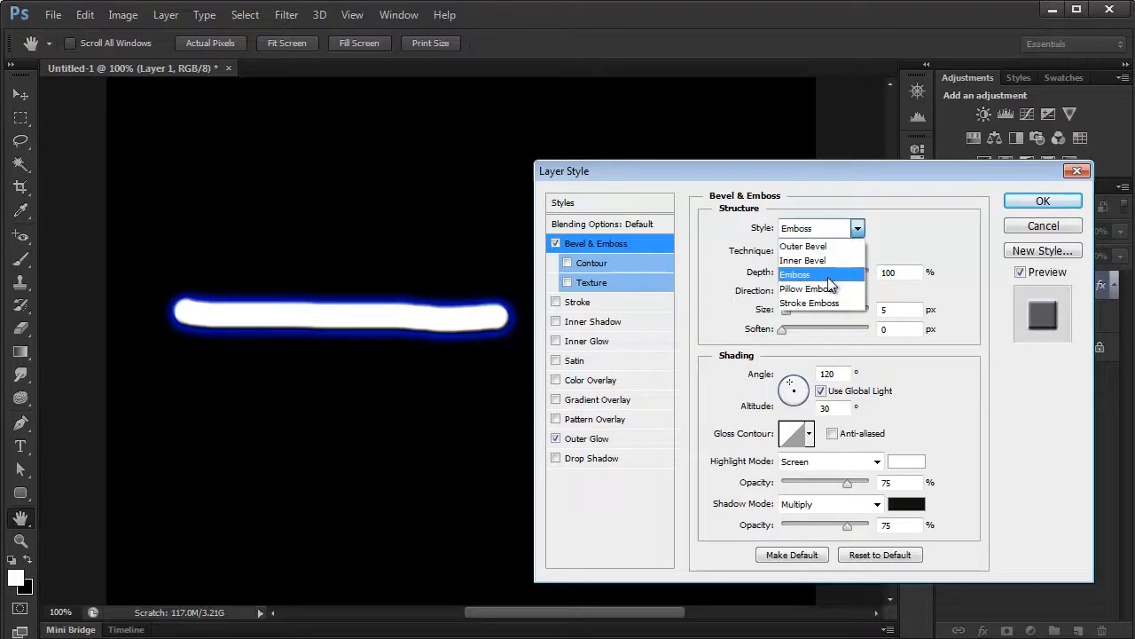
pyautogui.click(826, 291)
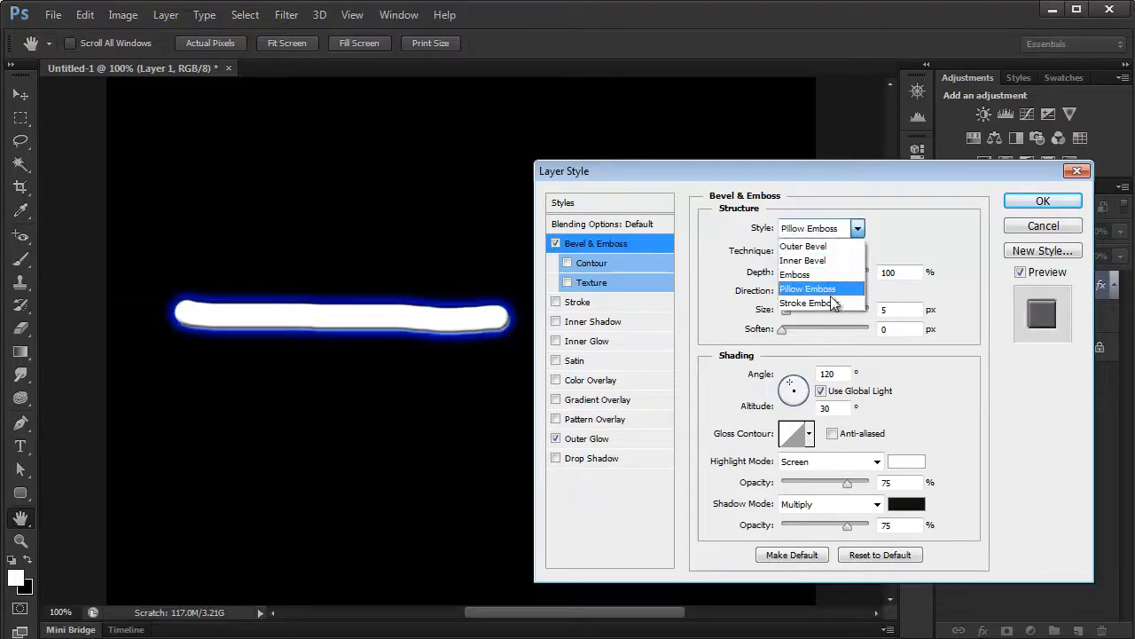
pyautogui.click(827, 311)
pyautogui.click(857, 229)
pyautogui.click(839, 260)
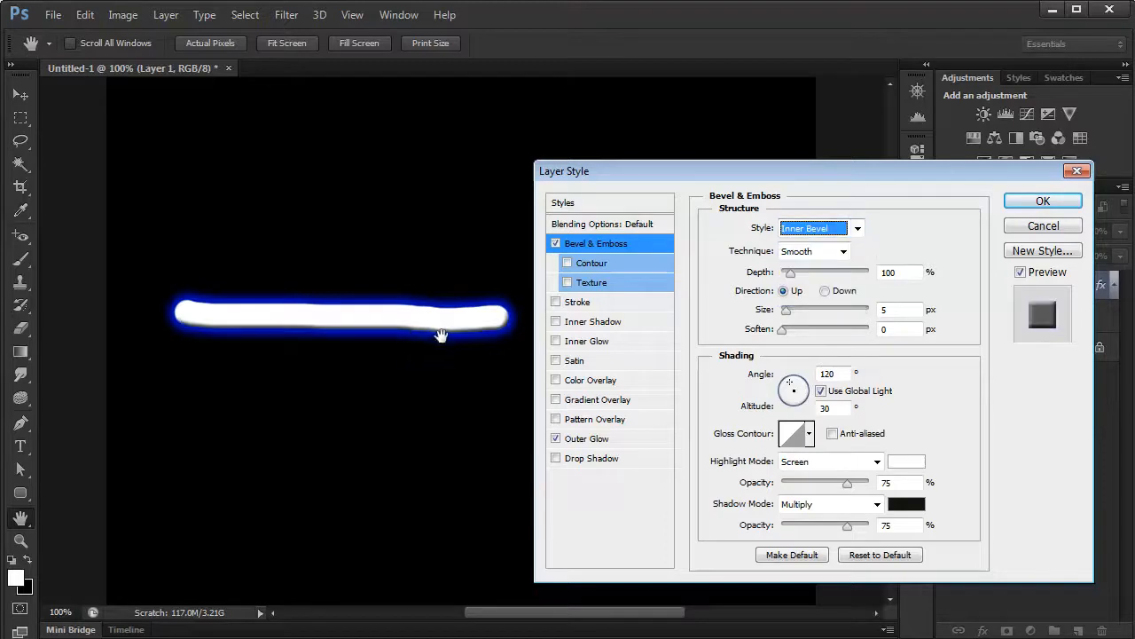
# - Try the Chisel Hard and Chisel Soft bevel techniques on the stroke, and return the technique to Smooth
pyautogui.click(842, 252)
pyautogui.click(827, 283)
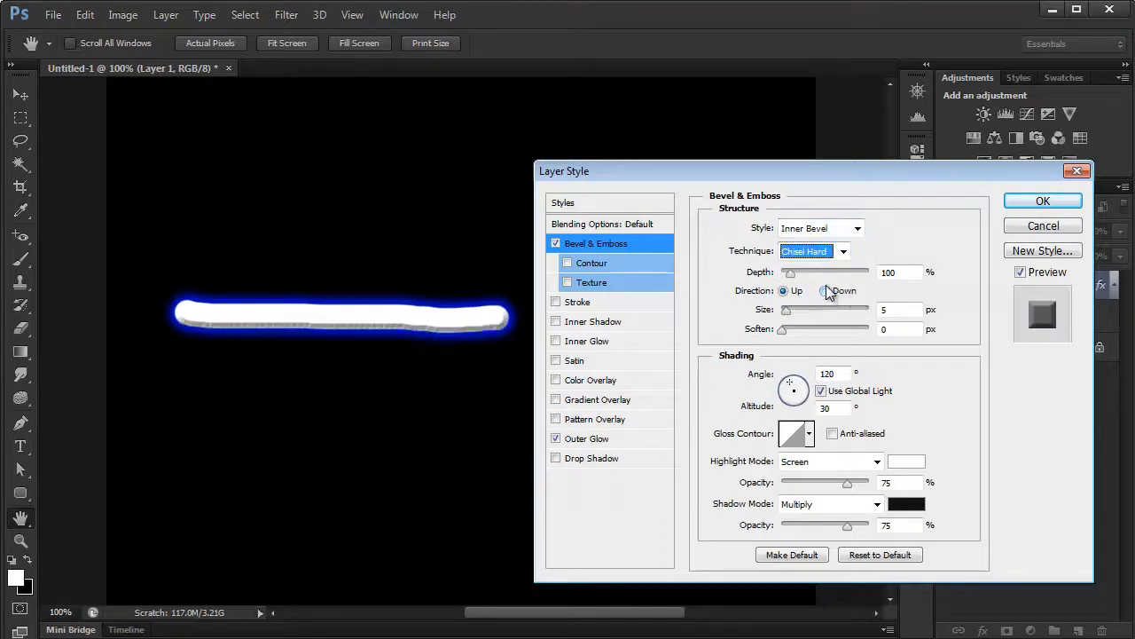
pyautogui.click(843, 252)
pyautogui.click(825, 297)
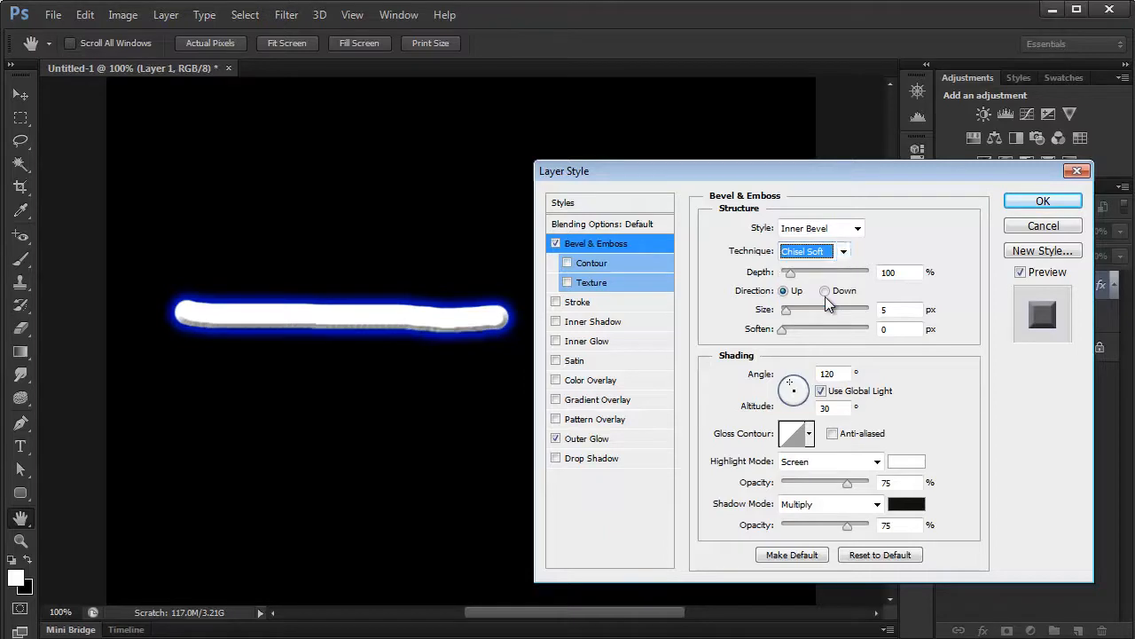
pyautogui.click(843, 253)
pyautogui.click(803, 258)
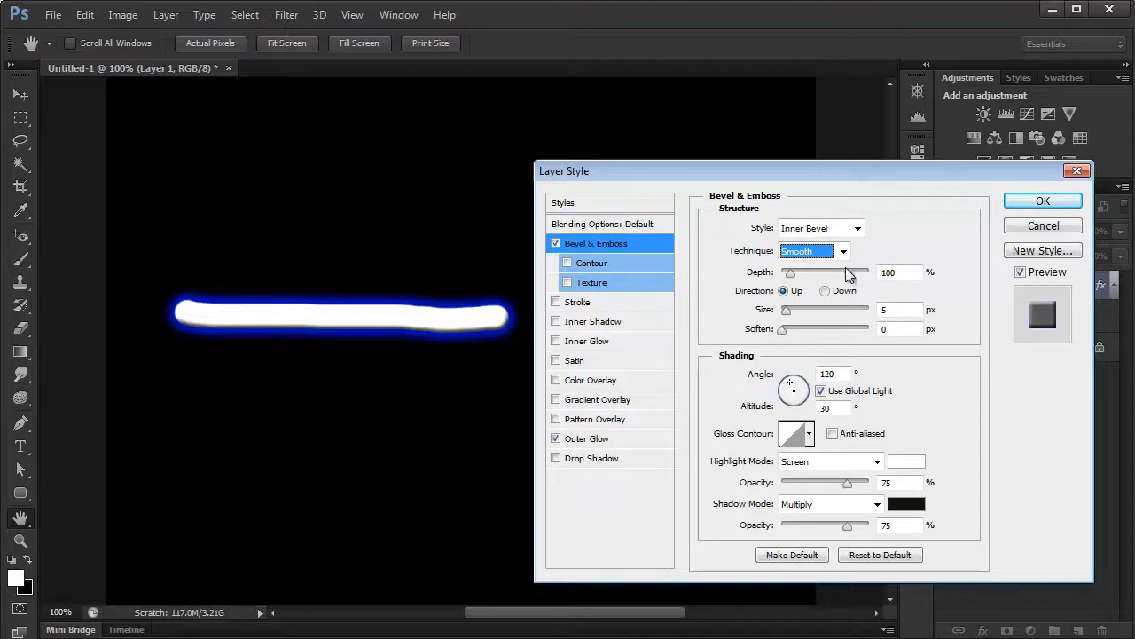
# - Try the Down bevel direction on the stroke, and return the direction to Up
pyautogui.click(825, 291)
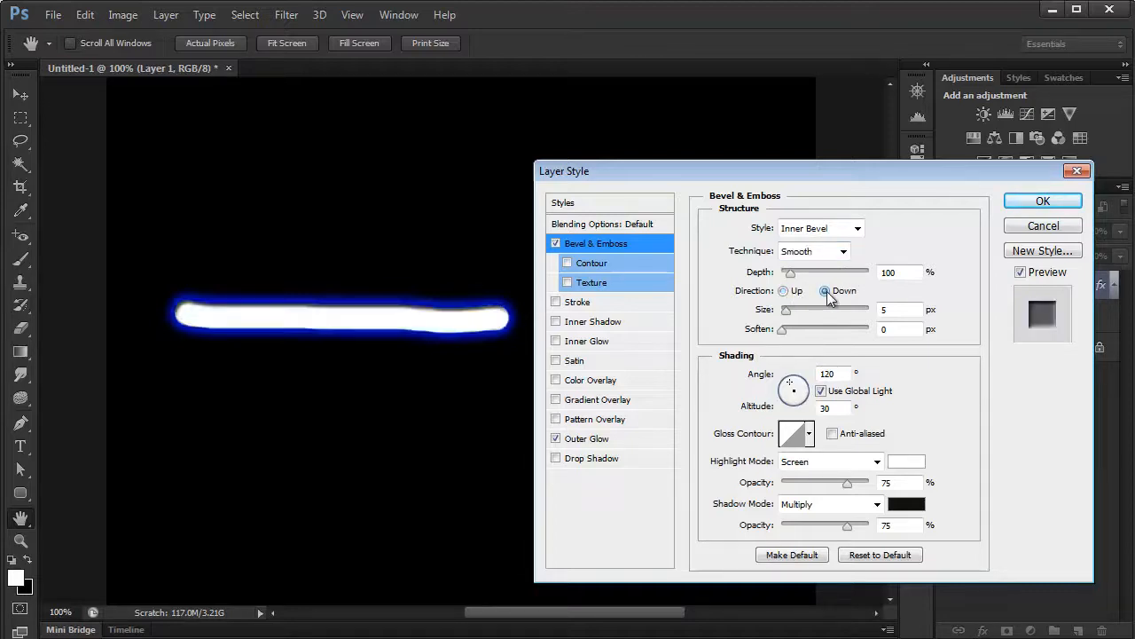
pyautogui.click(785, 292)
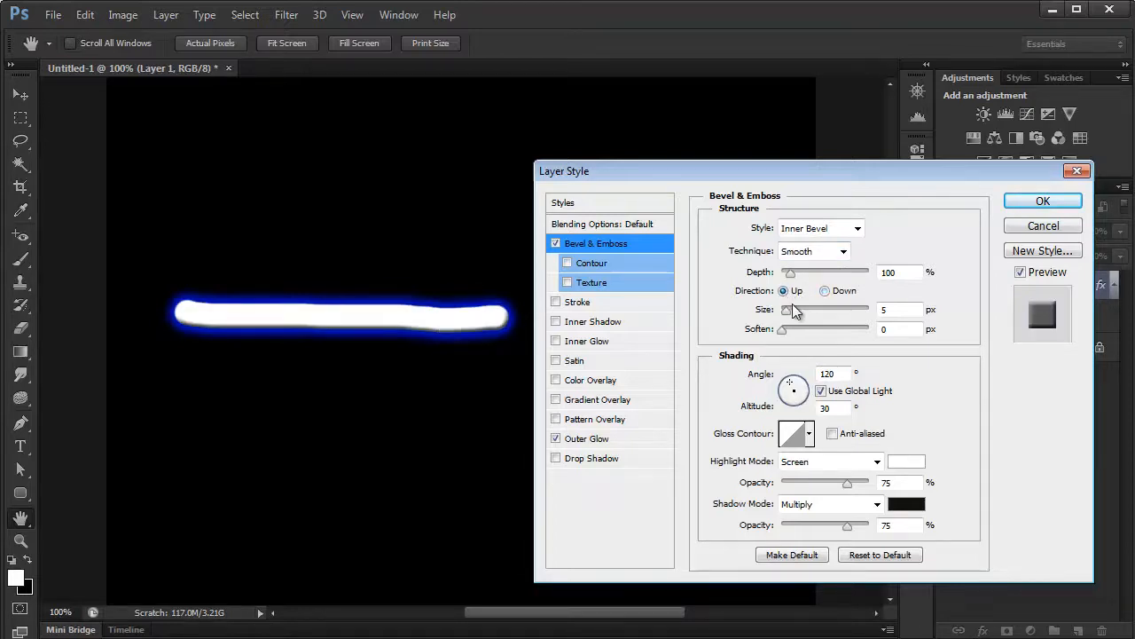
# - Set the Bevel & Emboss size to 7 px and soften to 2 px, and apply the layer style
pyautogui.moveTo(786, 313); pyautogui.dragTo(788, 313)
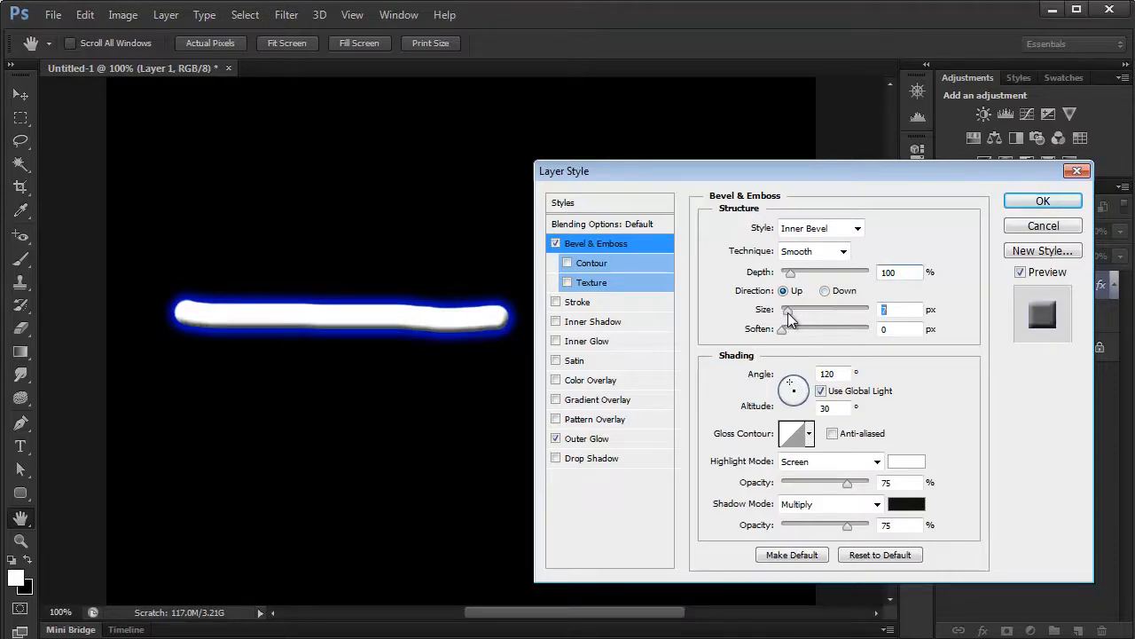
pyautogui.click(784, 330)
pyautogui.moveTo(785, 331); pyautogui.dragTo(792, 333)
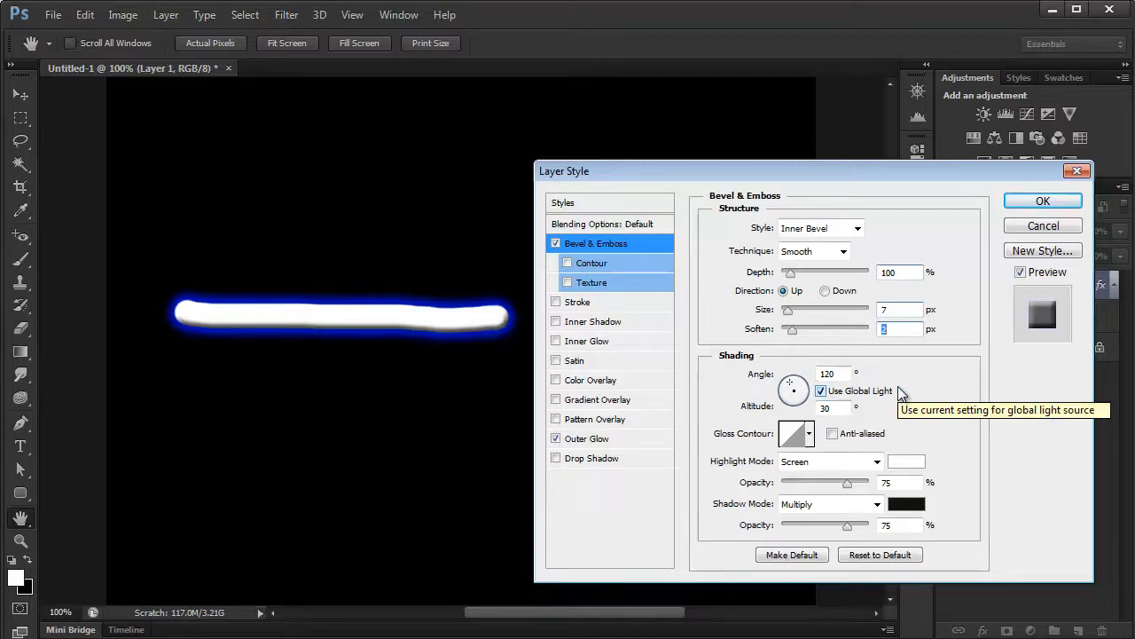
pyautogui.click(1028, 202)
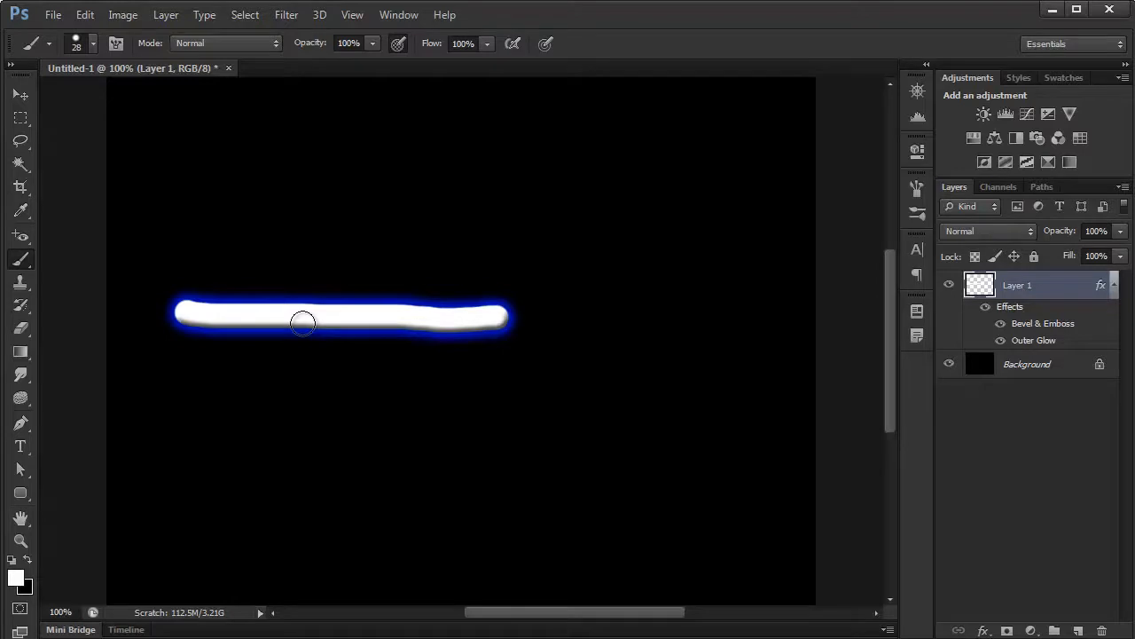
# - Move the glowing stroke slightly up and to the right, try deleting its layer, and undo the deletion
pyautogui.click(21, 94)
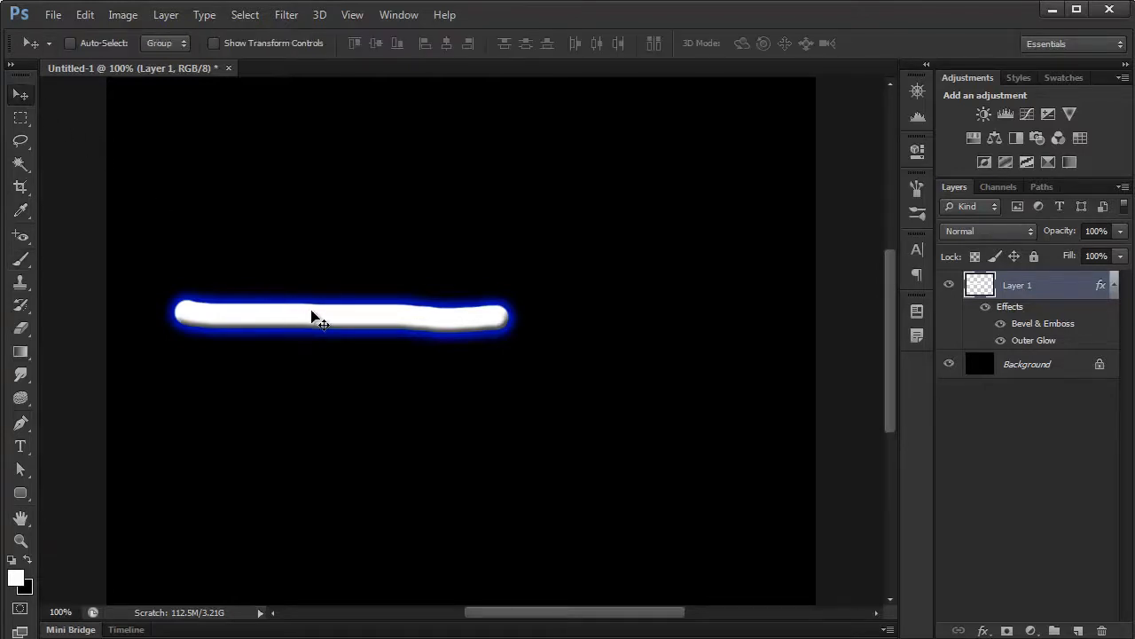
pyautogui.moveTo(332, 318)
pyautogui.mouseDown()
pyautogui.moveTo(366, 315)
pyautogui.moveTo(376, 302)
pyautogui.mouseUp()
pyautogui.press('Delete')
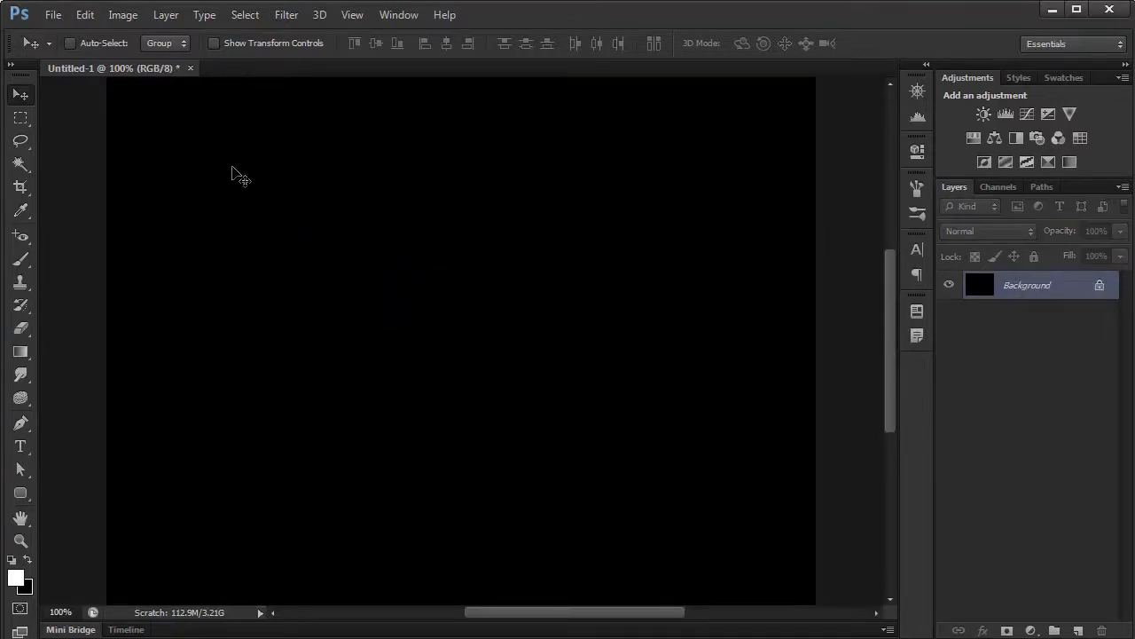
pyautogui.hotkey('ctrl', 'z')
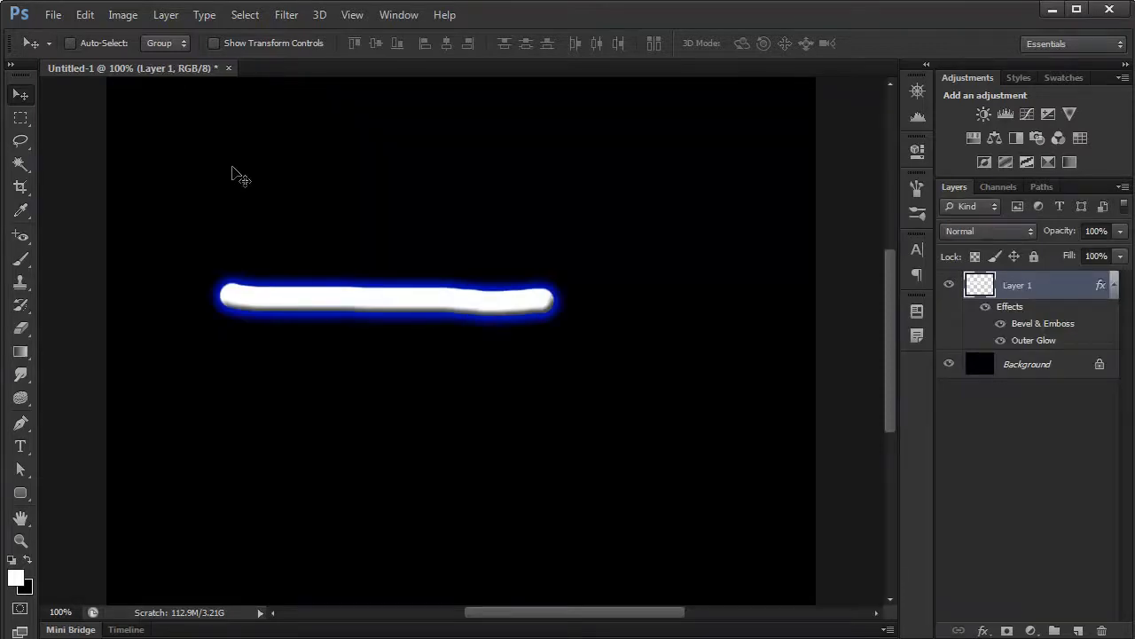
# - Clear the stroke from Layer 1 within a rectangular marquee selection around it, keeping the layer and its effects, and deselect
pyautogui.click(26, 119)
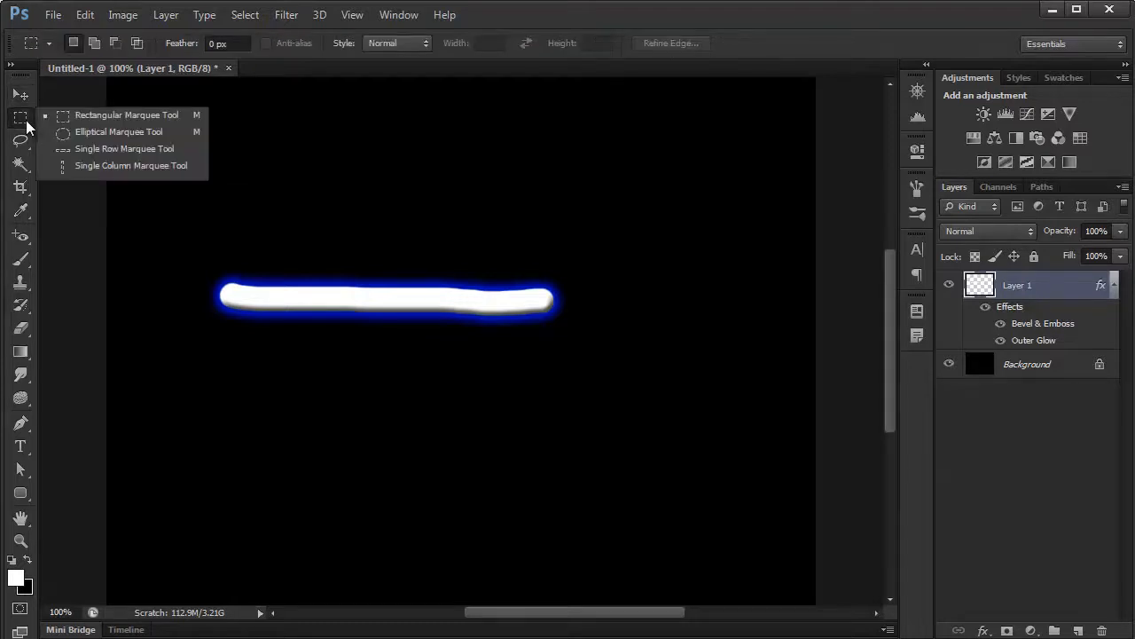
pyautogui.click(120, 116)
pyautogui.moveTo(190, 220)
pyautogui.mouseDown()
pyautogui.moveTo(373, 314)
pyautogui.moveTo(589, 375)
pyautogui.mouseUp()
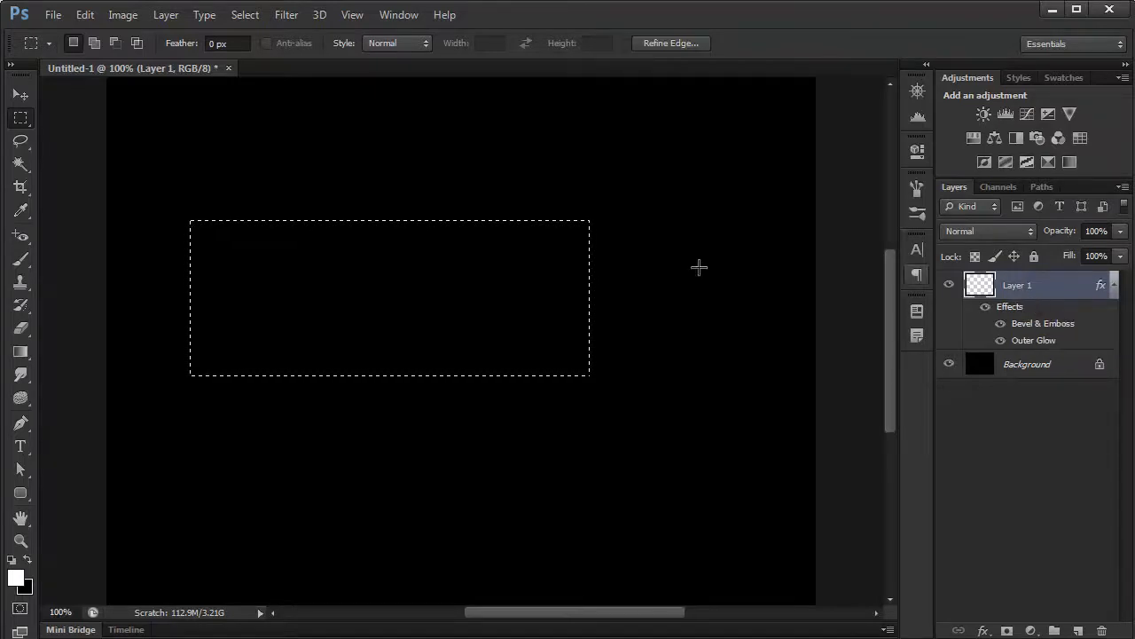
pyautogui.click(242, 15)
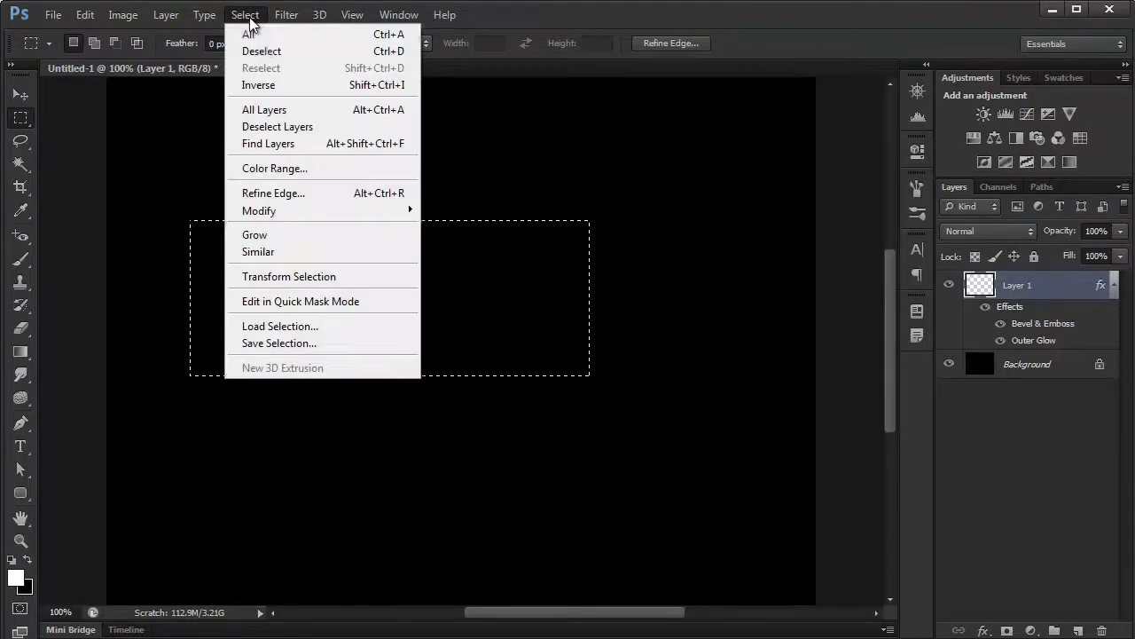
pyautogui.click(269, 51)
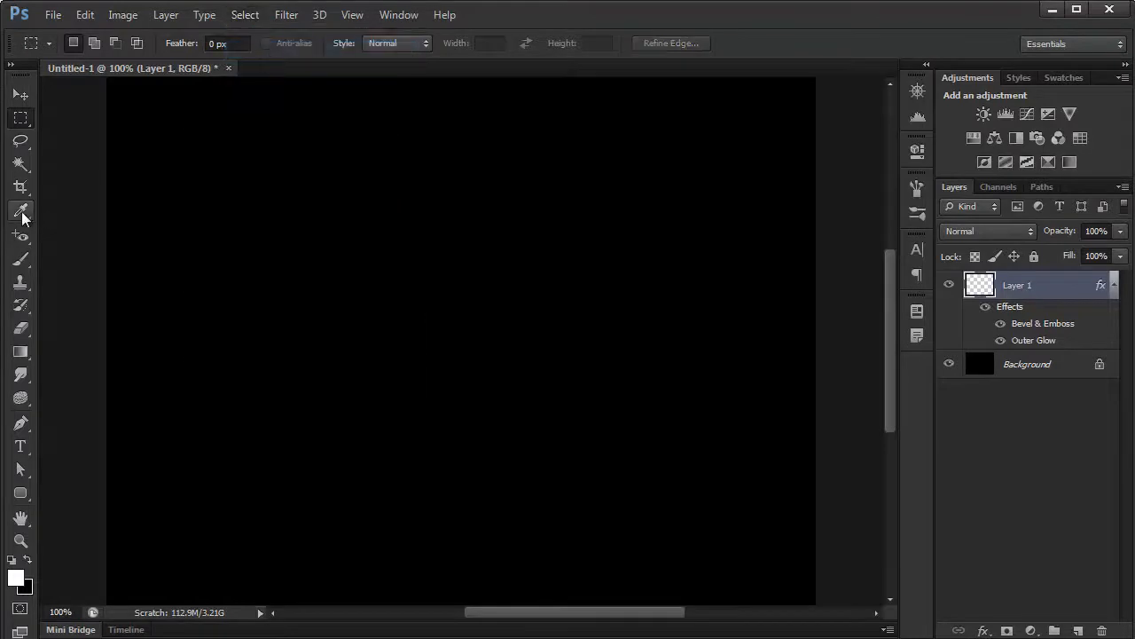
# - Switch to the Brush tool and reduce the brush size to 15 px
pyautogui.moveTo(20, 258); pyautogui.dragTo(72, 263)
pyautogui.click(74, 259)
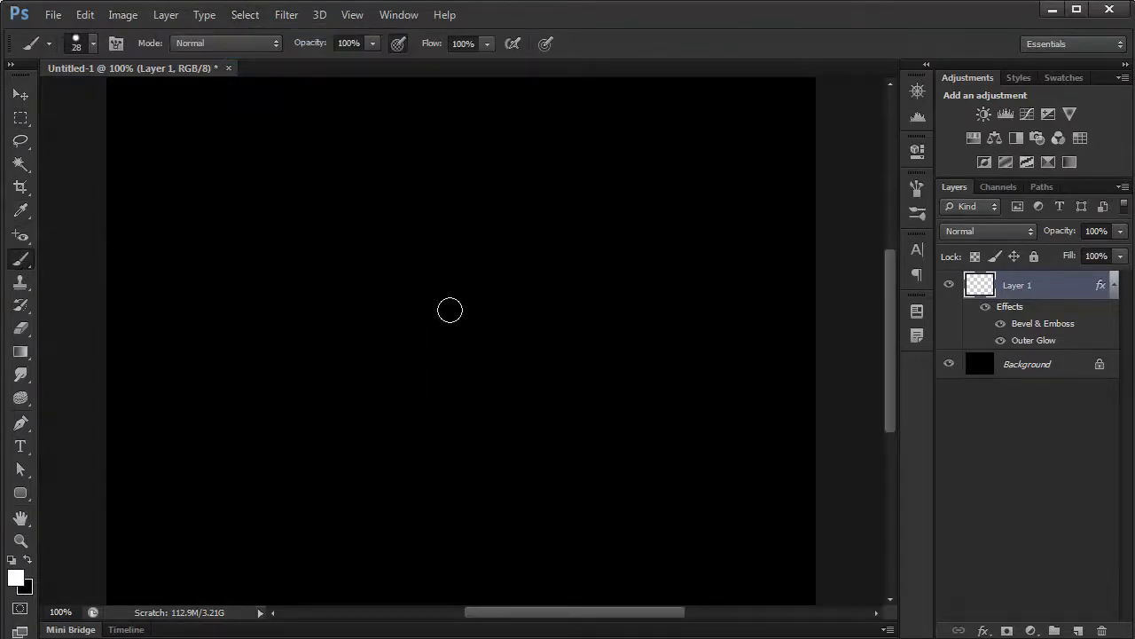
pyautogui.press('[')
pyautogui.press('[')
pyautogui.press('[')
pyautogui.press('[')
pyautogui.press('[')
pyautogui.press('[')
pyautogui.press('[')
pyautogui.press('[')
pyautogui.press('[')
pyautogui.press('[')
pyautogui.press('[')
pyautogui.press(']')
pyautogui.press(']')
pyautogui.press(']')
pyautogui.press(']')
pyautogui.press(']')
pyautogui.press(']')
pyautogui.press(']')
pyautogui.press(']')
pyautogui.press(']')
pyautogui.press('[')
# - Handwrite the first name in white brush strokes across the middle of the canvas on Layer 1
pyautogui.moveTo(194, 361)
pyautogui.mouseDown()
pyautogui.moveTo(249, 294)
pyautogui.moveTo(258, 369)
pyautogui.moveTo(283, 281)
pyautogui.moveTo(307, 379)
pyautogui.mouseUp()
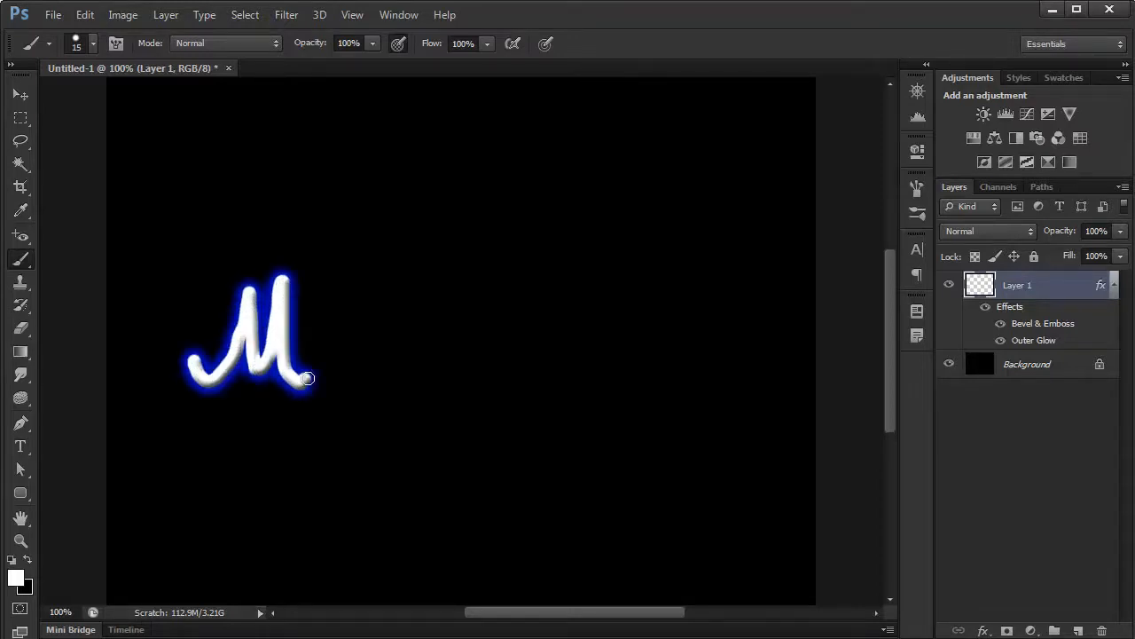
pyautogui.moveTo(345, 329)
pyautogui.mouseDown()
pyautogui.moveTo(361, 373)
pyautogui.moveTo(381, 350)
pyautogui.moveTo(347, 331)
pyautogui.moveTo(338, 337)
pyautogui.moveTo(417, 377)
pyautogui.mouseUp()
pyautogui.moveTo(438, 334)
pyautogui.mouseDown()
pyautogui.moveTo(466, 375)
pyautogui.moveTo(466, 334)
pyautogui.moveTo(506, 313)
pyautogui.mouseUp()
pyautogui.moveTo(552, 353)
pyautogui.mouseDown()
pyautogui.moveTo(582, 352)
pyautogui.moveTo(576, 323)
pyautogui.moveTo(549, 386)
pyautogui.moveTo(612, 399)
pyautogui.mouseUp()
pyautogui.moveTo(662, 264); pyautogui.dragTo(666, 402)
pyautogui.moveTo(702, 322)
pyautogui.mouseDown()
pyautogui.moveTo(666, 361)
pyautogui.moveTo(719, 390)
pyautogui.mouseUp()
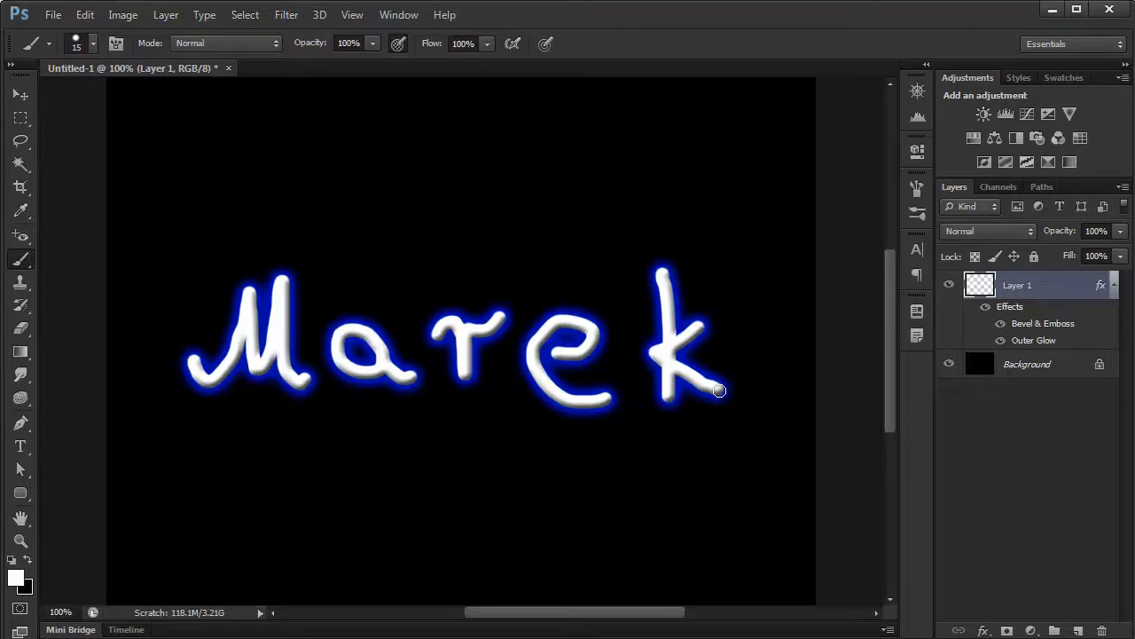
# - Reduce the lettering layer's Outer Glow size to 13 px and its spread to 0%, keeping the lettering in view beside the dialog
pyautogui.doubleClick(1075, 280)
pyautogui.moveTo(717, 168); pyautogui.dragTo(928, 204)
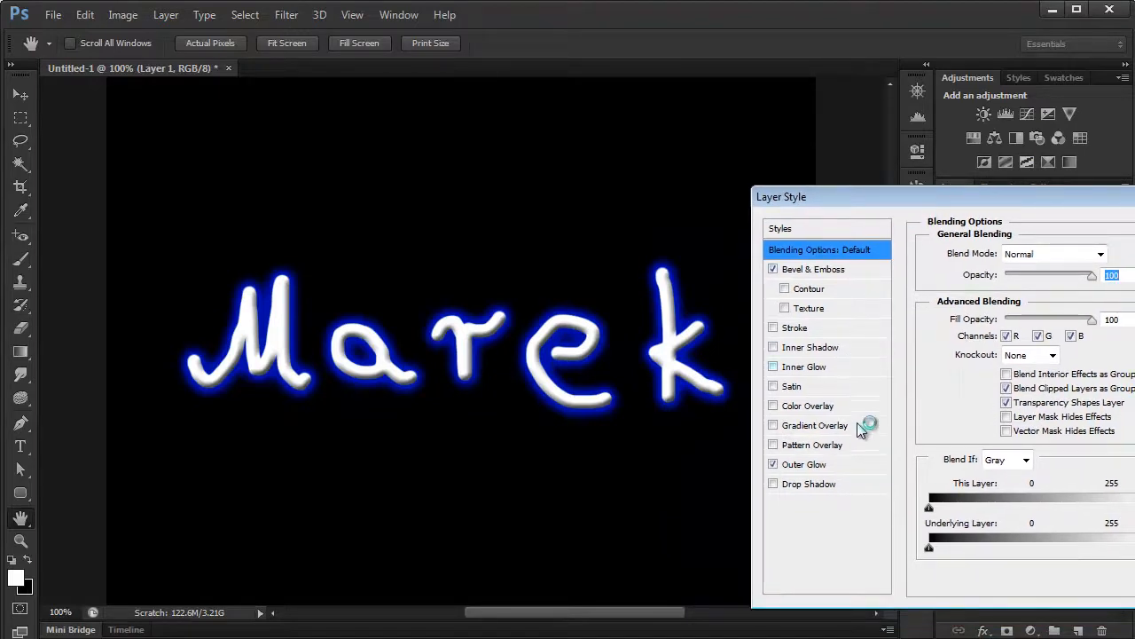
pyautogui.click(822, 468)
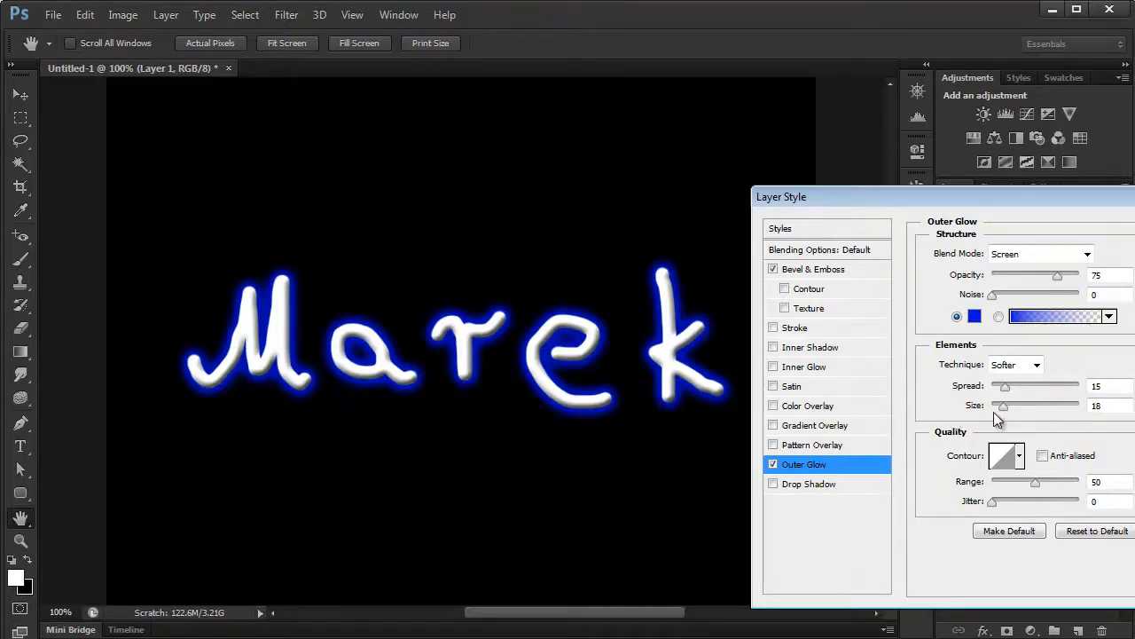
pyautogui.moveTo(1003, 407)
pyautogui.mouseDown()
pyautogui.moveTo(989, 413)
pyautogui.moveTo(1002, 410)
pyautogui.mouseUp()
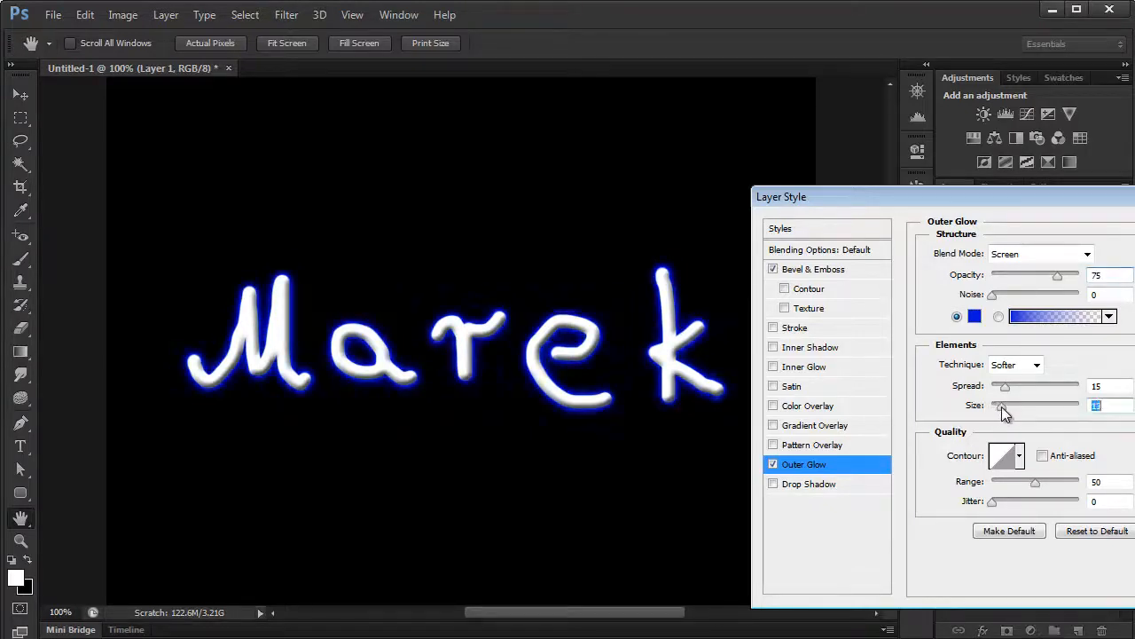
pyautogui.moveTo(1006, 387); pyautogui.dragTo(958, 397)
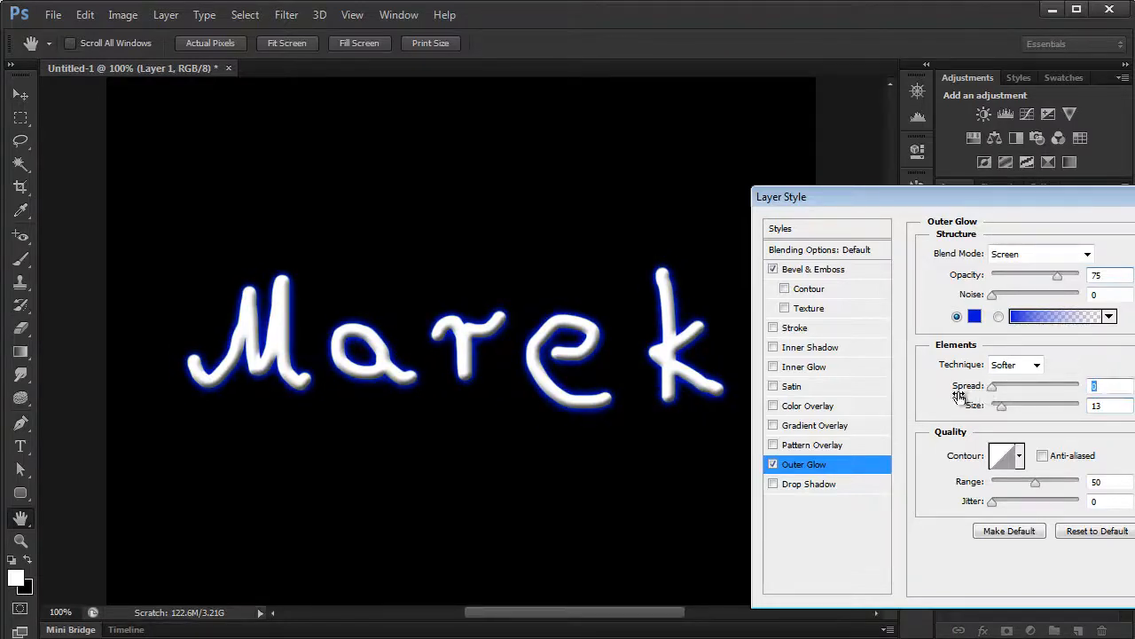
pyautogui.click(1002, 410)
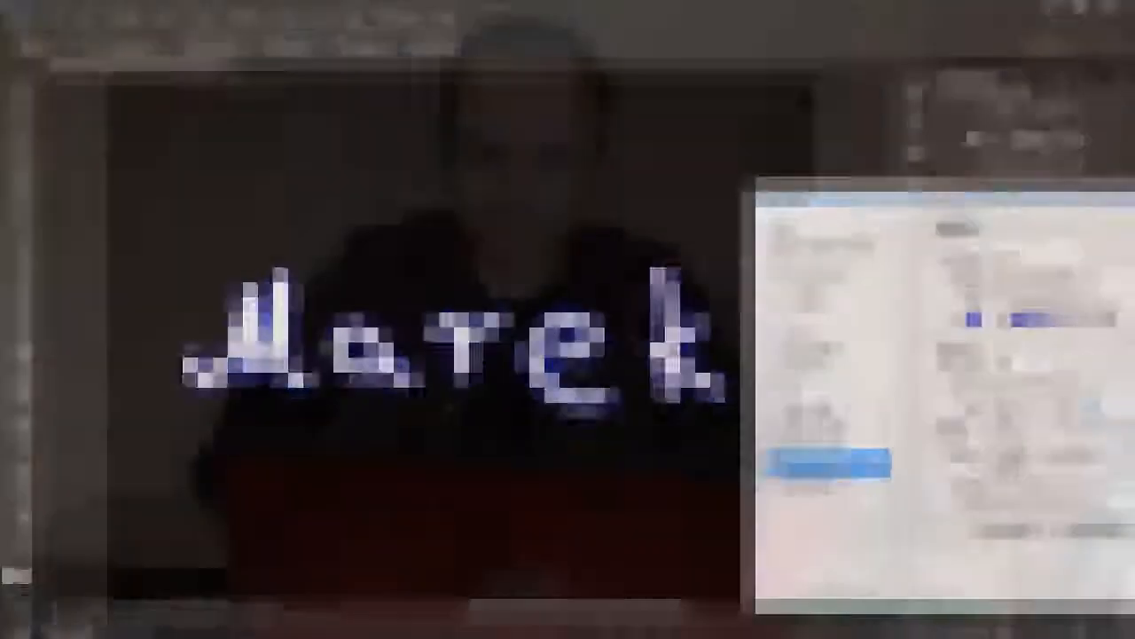